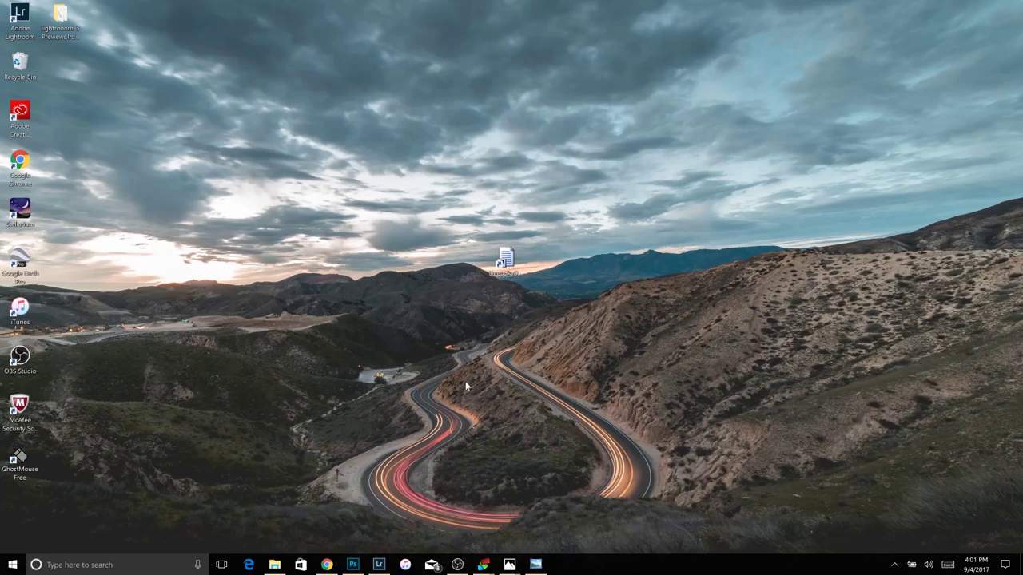
Switch to Chrome and look through the posts and photos on the photography blog page.
{"action": "left_click", "coordinate": [327, 565]}
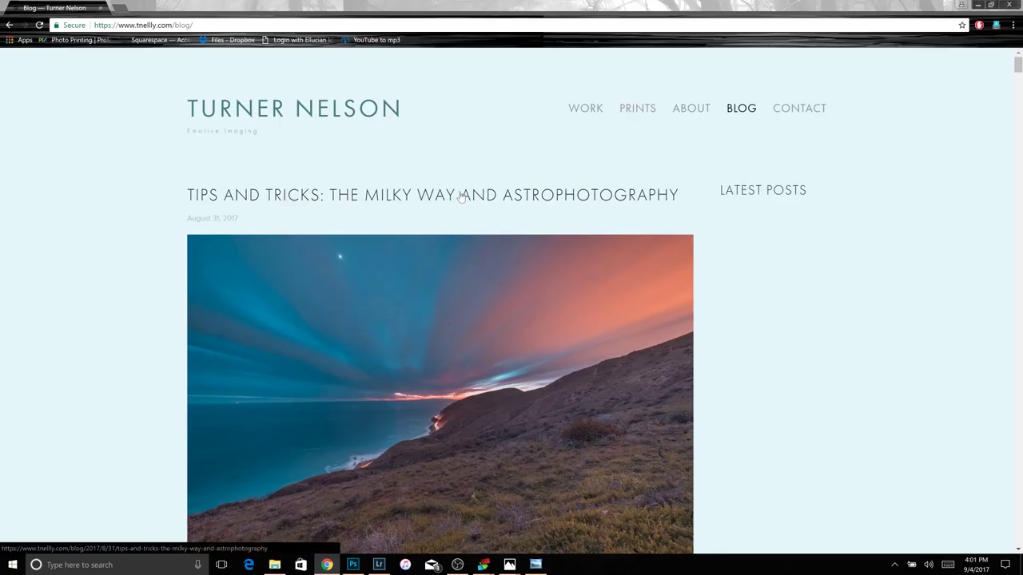
{"action": "left_click_drag", "start_coordinate": [1017, 64], "coordinate": [1015, 354]}
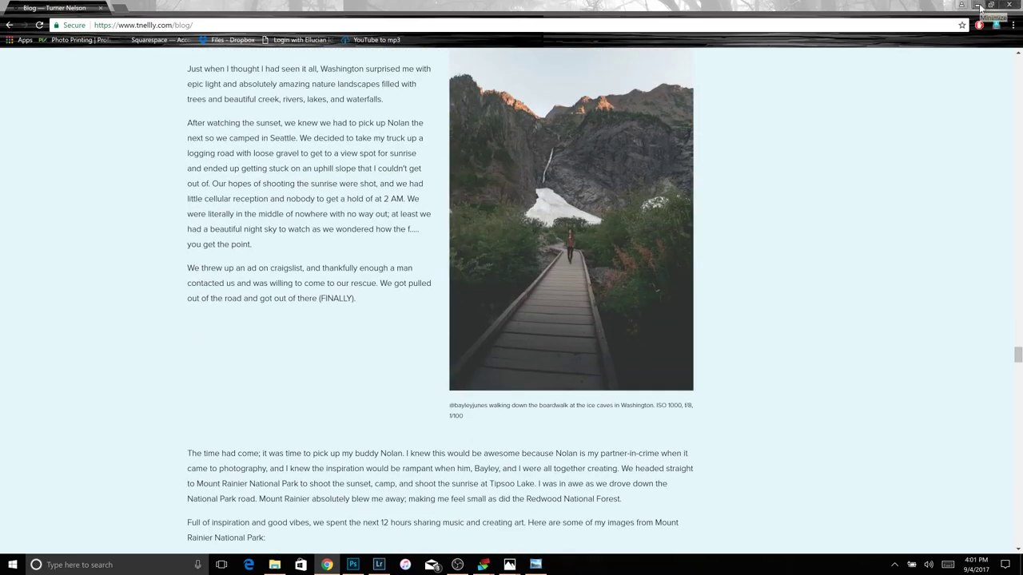
{"action": "left_click_drag", "start_coordinate": [1018, 356], "coordinate": [1016, 210]}
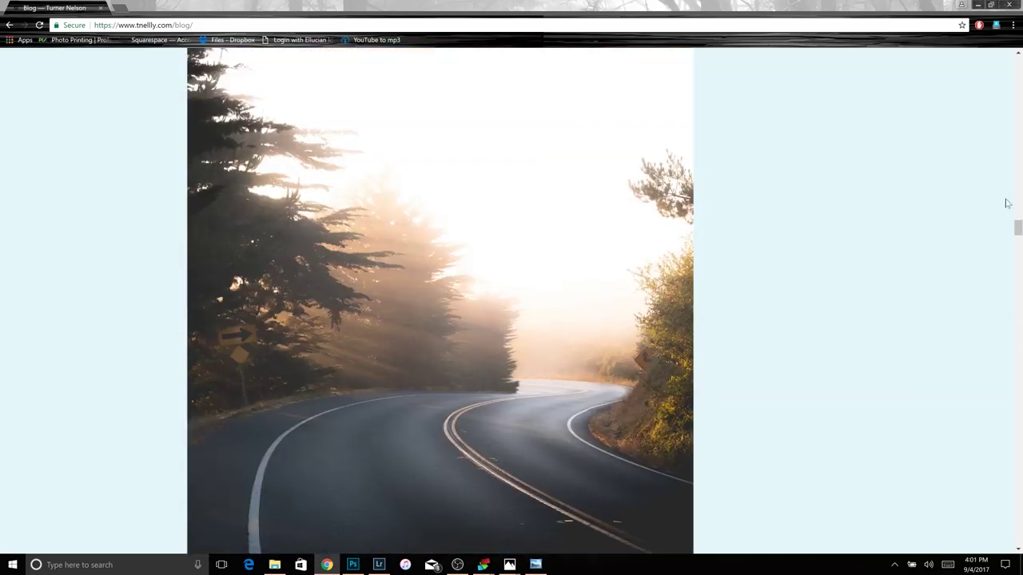
{"action": "left_click", "coordinate": [978, 5]}
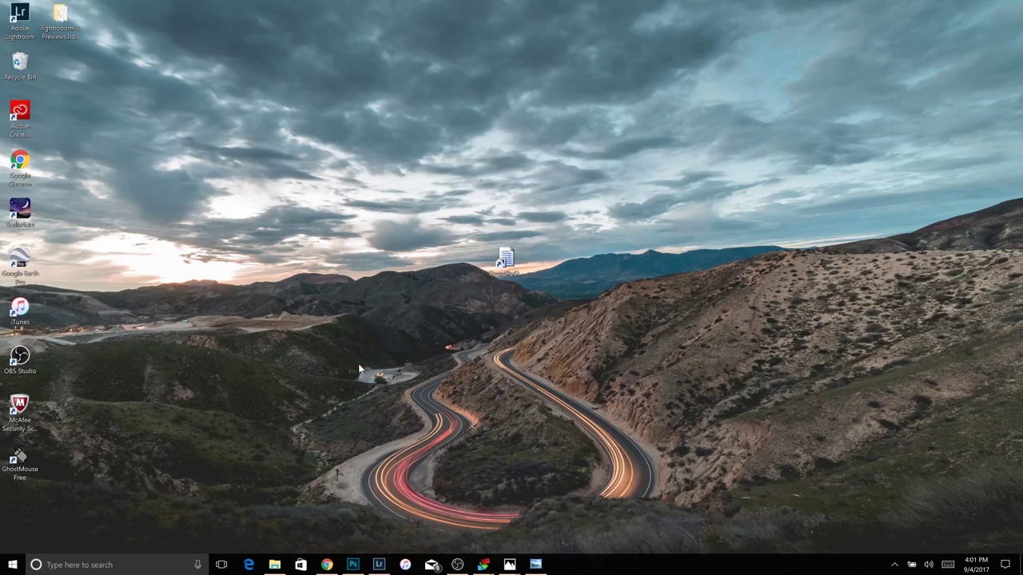
Switch to the DeepSkyStacker window.
{"action": "left_click", "coordinate": [511, 267]}
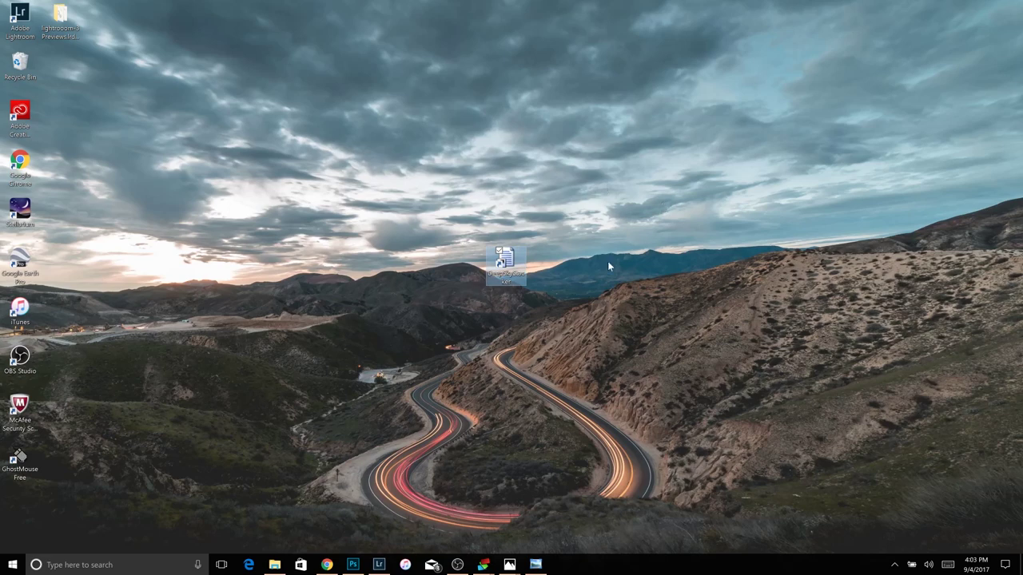
{"action": "mouse_move", "coordinate": [487, 566]}
{"action": "left_click", "coordinate": [506, 543]}
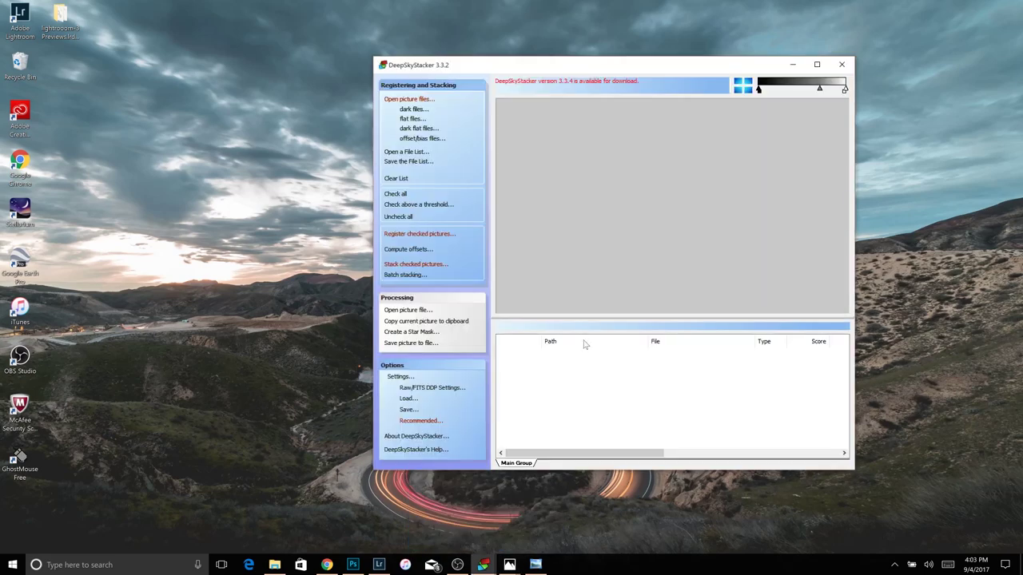
Load the night sky shots _NEL4043.NEF through _NEL4058.NEF from the Leo Camping 6-22-17 folder as light frames.
{"action": "left_click", "coordinate": [424, 99]}
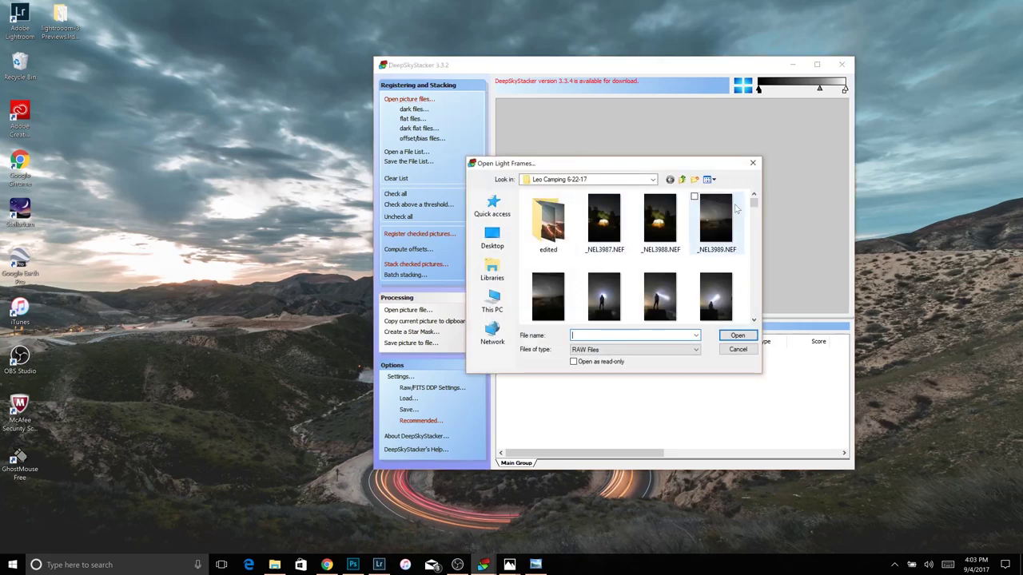
{"action": "left_click_drag", "start_coordinate": [754, 203], "coordinate": [760, 243]}
{"action": "left_click", "coordinate": [605, 241]}
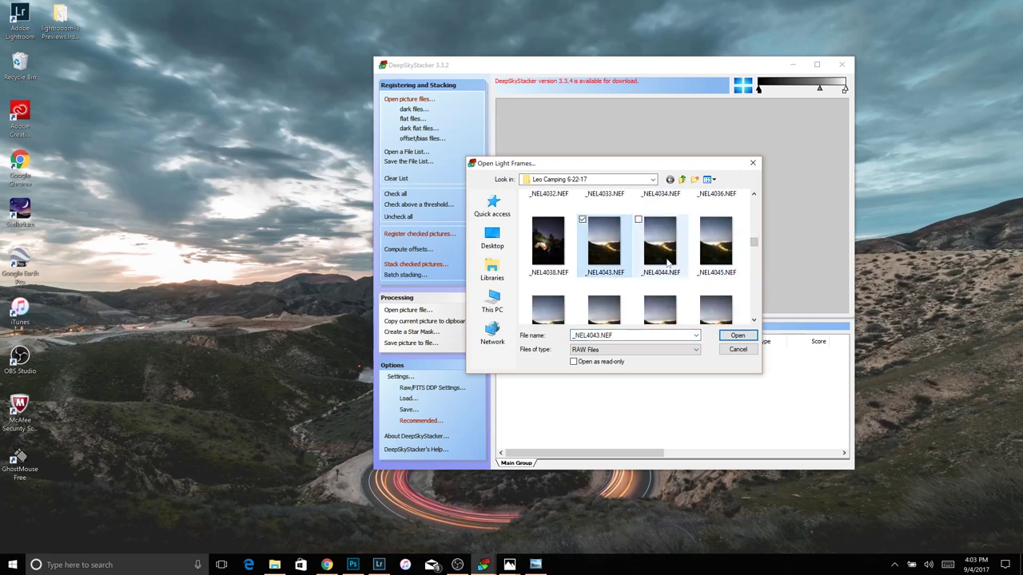
{"action": "key", "text": "shift+Down"}
{"action": "key", "text": "shift+Down"}
{"action": "key", "text": "shift+Down"}
{"action": "key", "text": "shift+Down"}
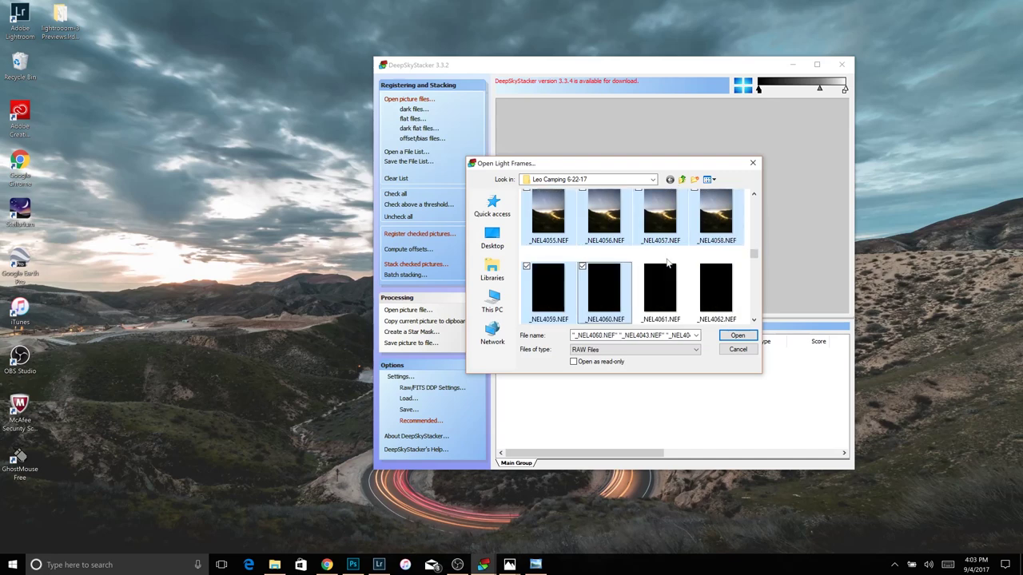
{"action": "key", "text": "shift+Up"}
{"action": "key", "text": "shift+Up"}
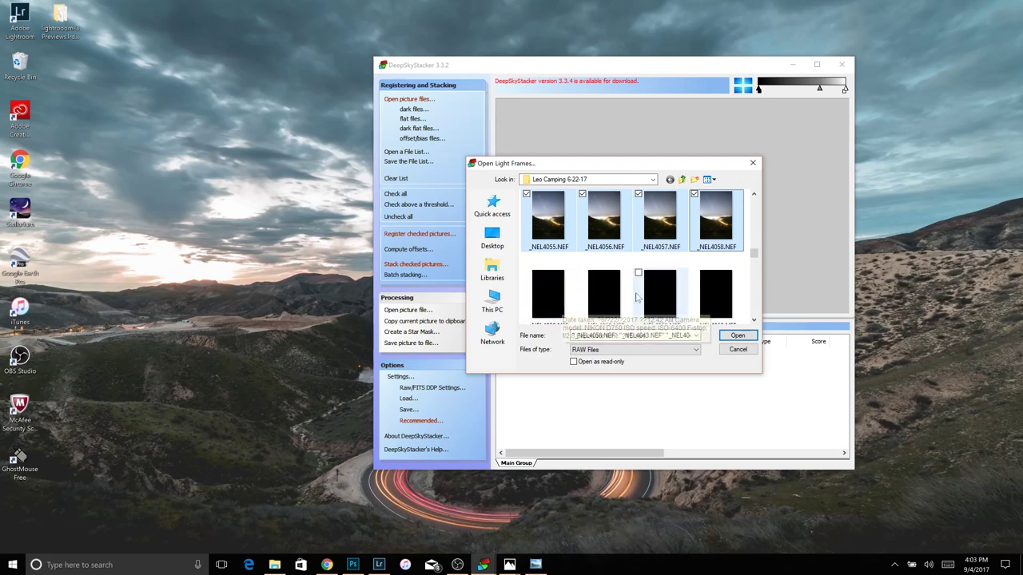
{"action": "left_click", "coordinate": [737, 336]}
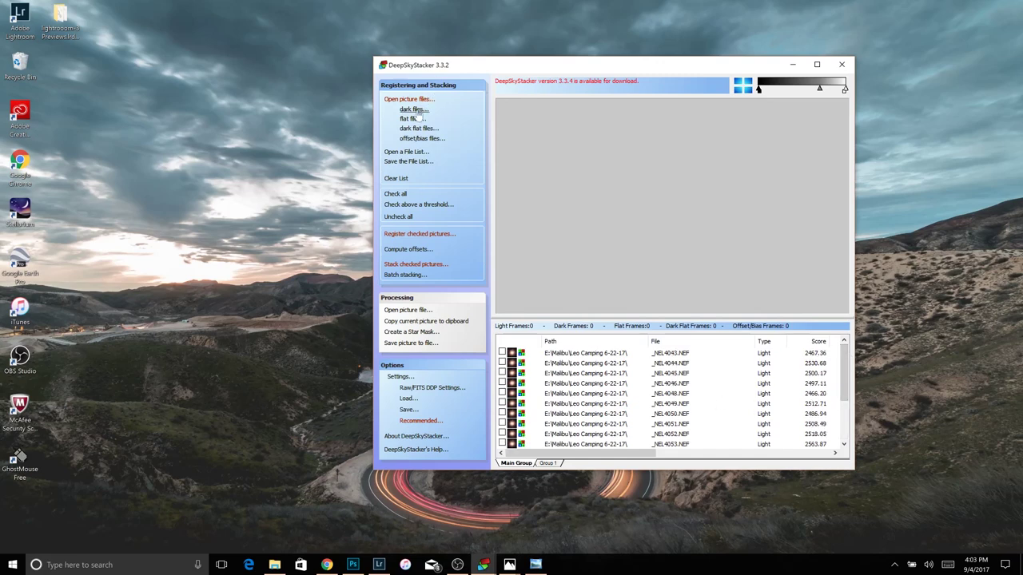
Load the black frames _NEL4059.NEF through _NEL4067.NEF from the Leo Camping 6-22-17 folder as dark frames.
{"action": "left_click", "coordinate": [414, 109]}
{"action": "left_click_drag", "start_coordinate": [753, 210], "coordinate": [753, 256]}
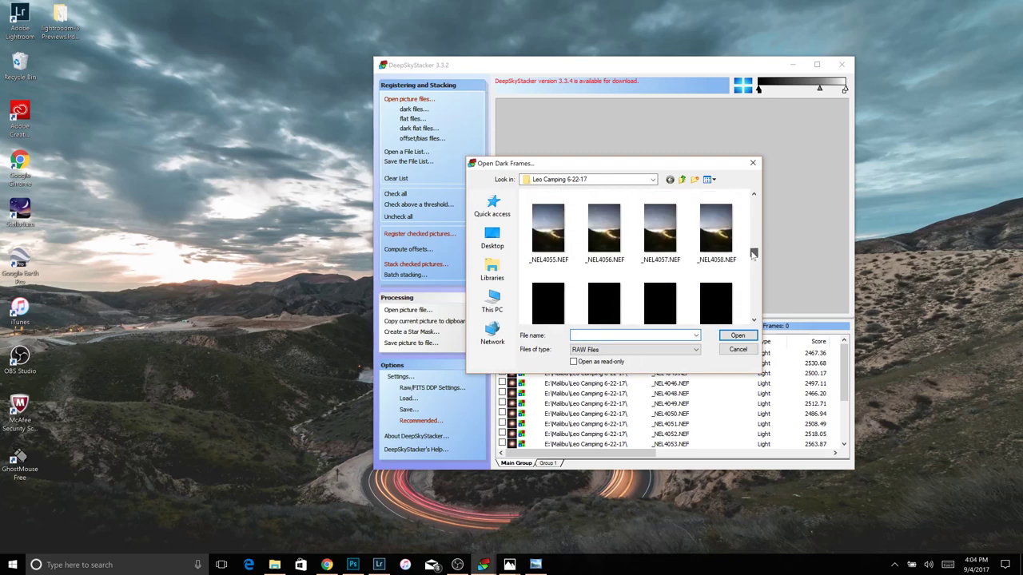
{"action": "scroll", "coordinate": [752, 254], "scroll_direction": "down", "scroll_amount": 1}
{"action": "left_click", "coordinate": [551, 280]}
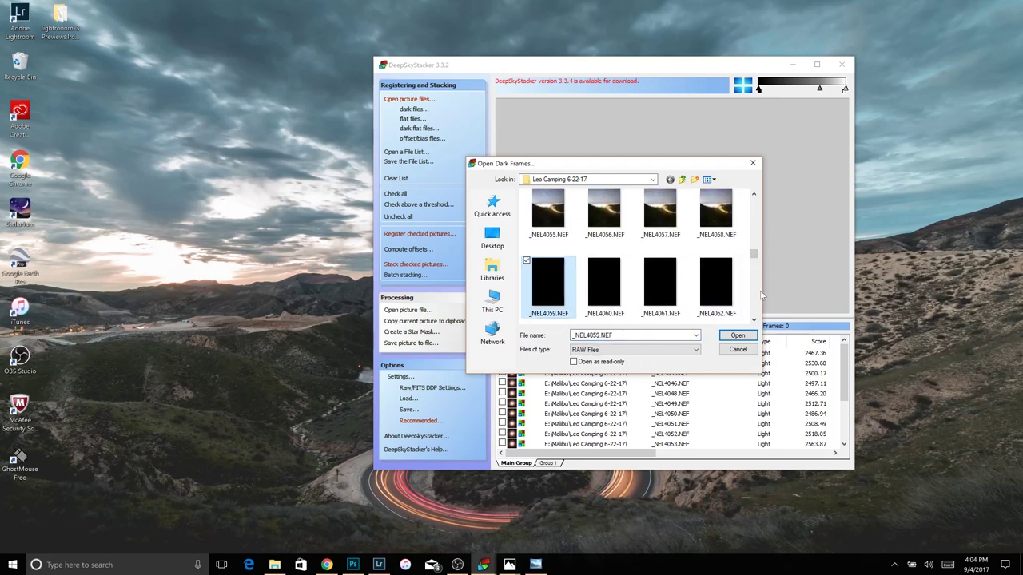
{"action": "key", "text": "shift+Down"}
{"action": "key", "text": "shift+Down"}
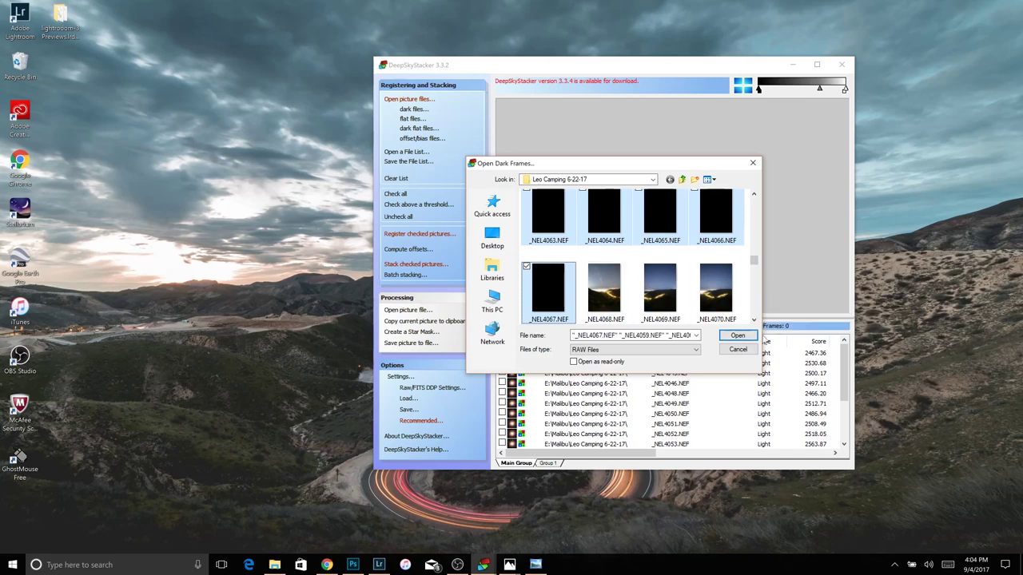
{"action": "left_click", "coordinate": [737, 335]}
{"action": "scroll", "coordinate": [773, 384], "scroll_direction": "up", "scroll_amount": 5}
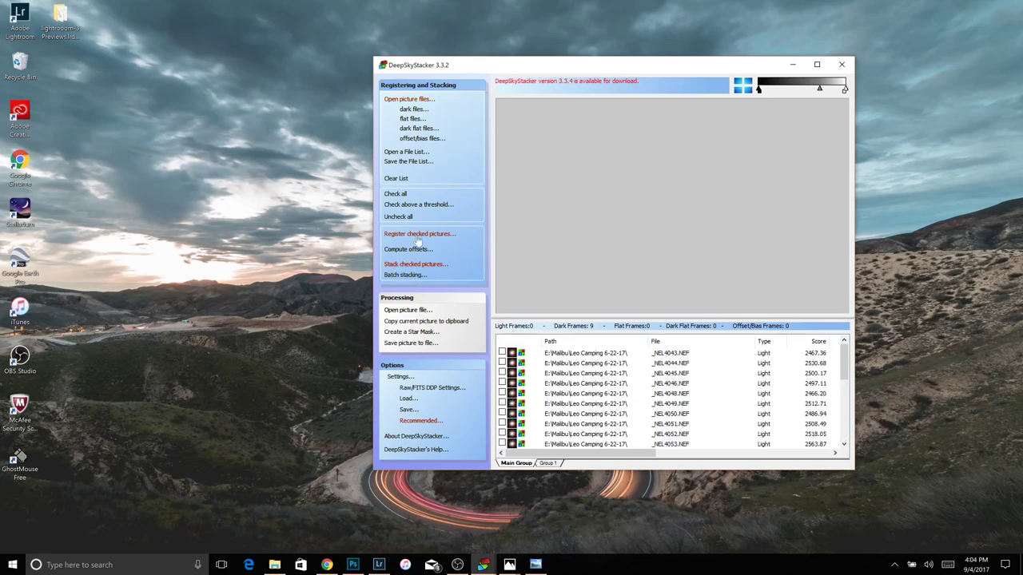
Check all the loaded frames and open the stacking steps for the checked pictures.
{"action": "left_click", "coordinate": [394, 194]}
{"action": "mouse_move", "coordinate": [849, 369]}
{"action": "left_mouse_down"}
{"action": "mouse_move", "coordinate": [849, 434]}
{"action": "mouse_move", "coordinate": [845, 364]}
{"action": "left_mouse_up"}
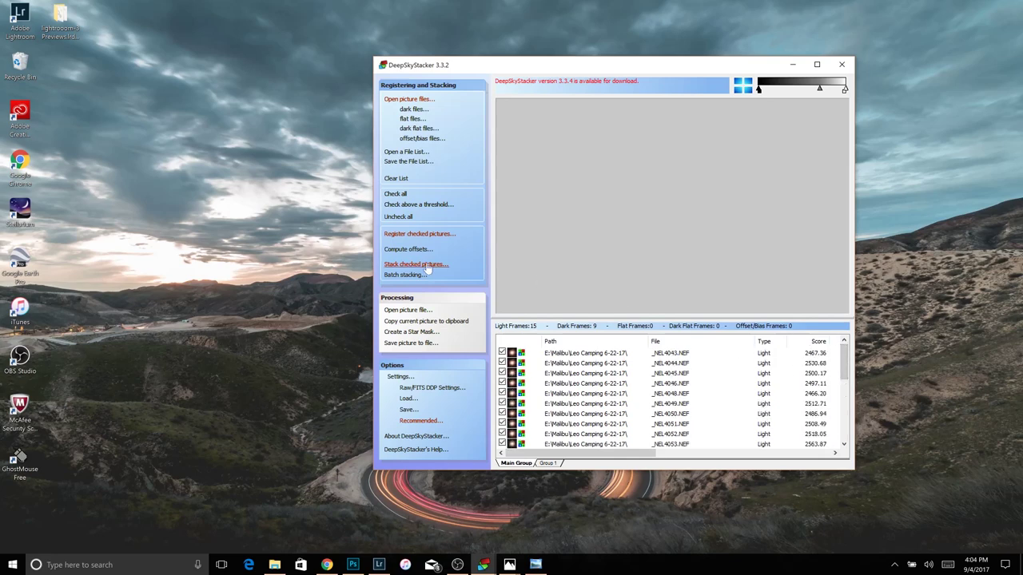
{"action": "left_click", "coordinate": [427, 266]}
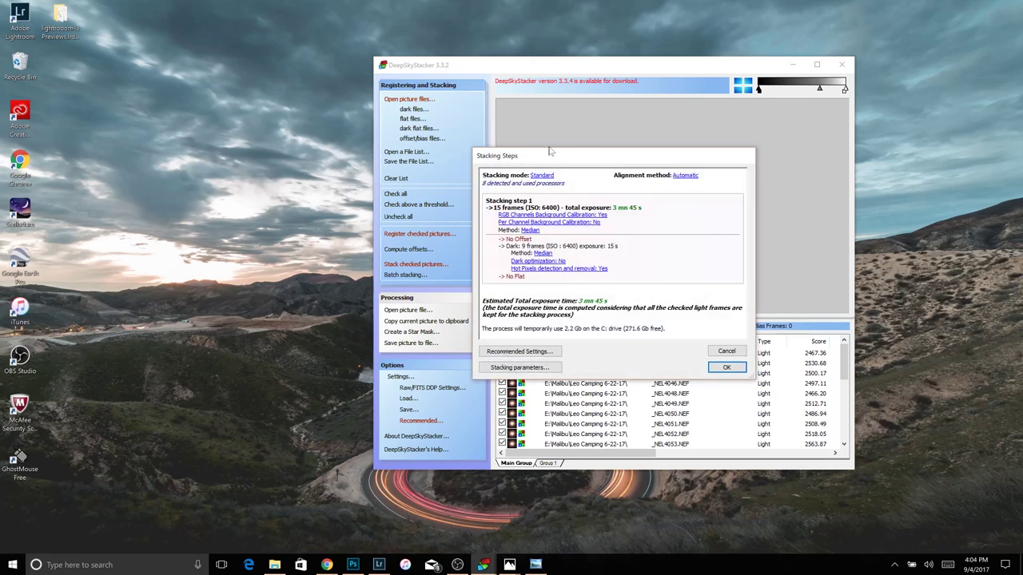
Review the recommended settings, accept them without changes and start stacking the checked frames.
{"action": "left_click", "coordinate": [551, 356]}
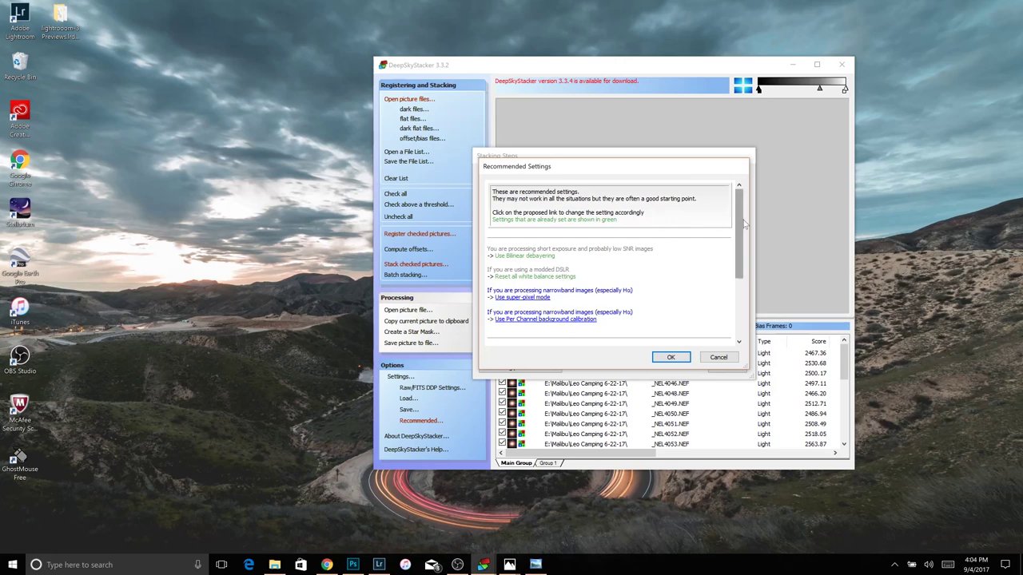
{"action": "left_click_drag", "start_coordinate": [742, 228], "coordinate": [735, 273]}
{"action": "left_click_drag", "start_coordinate": [736, 273], "coordinate": [738, 292]}
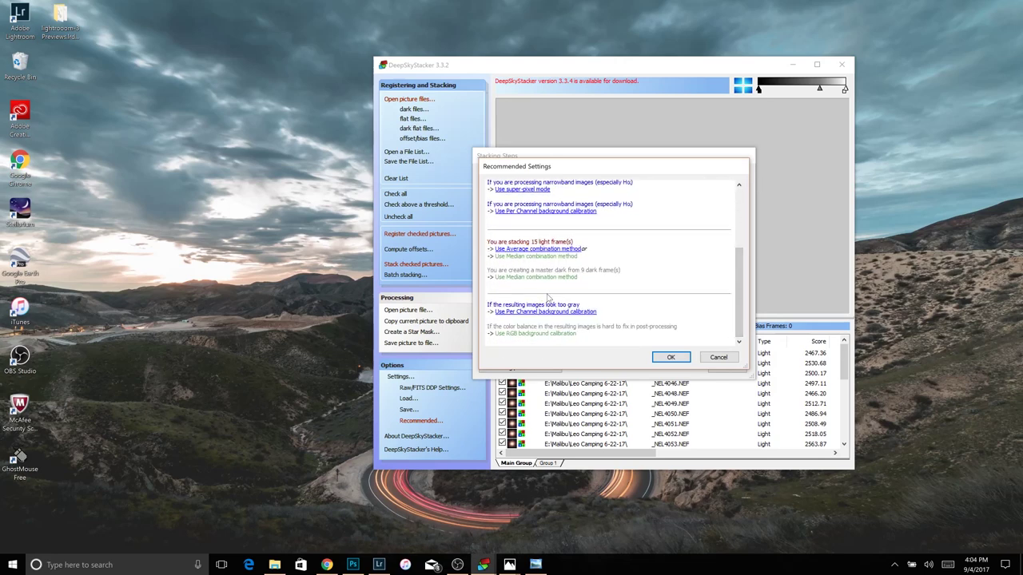
{"action": "left_click_drag", "start_coordinate": [737, 304], "coordinate": [738, 244]}
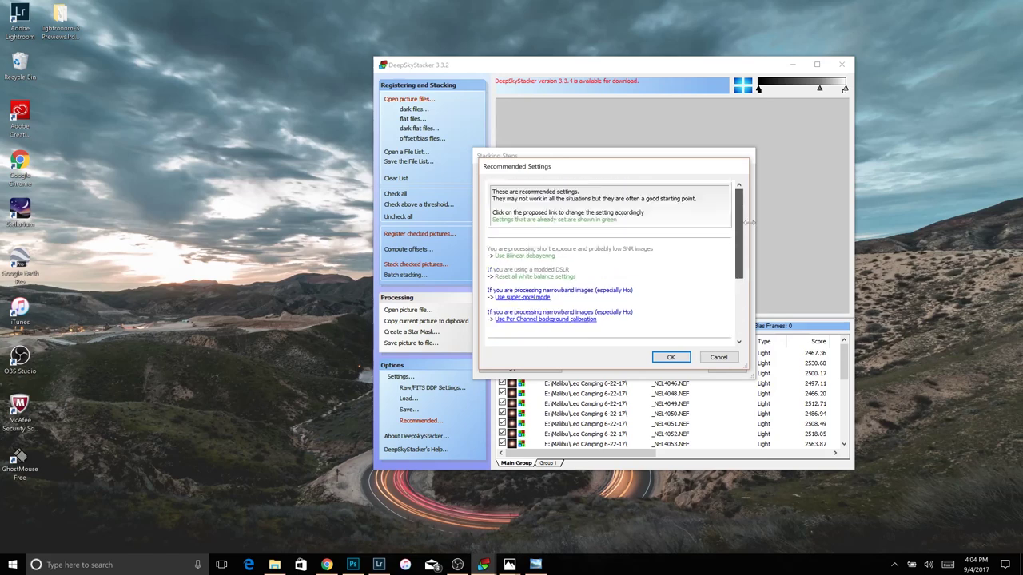
{"action": "left_click", "coordinate": [672, 357]}
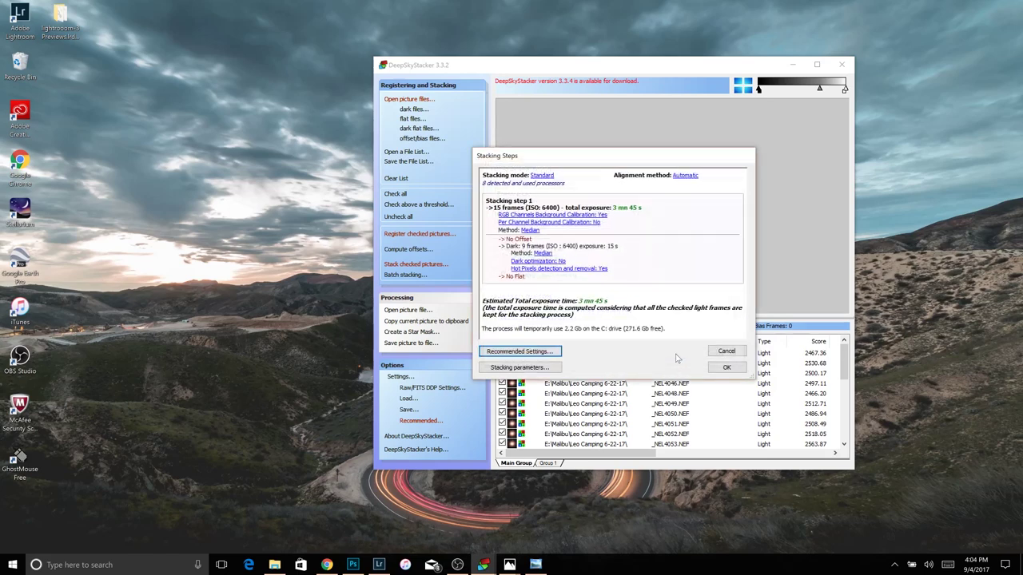
{"action": "left_click", "coordinate": [726, 368]}
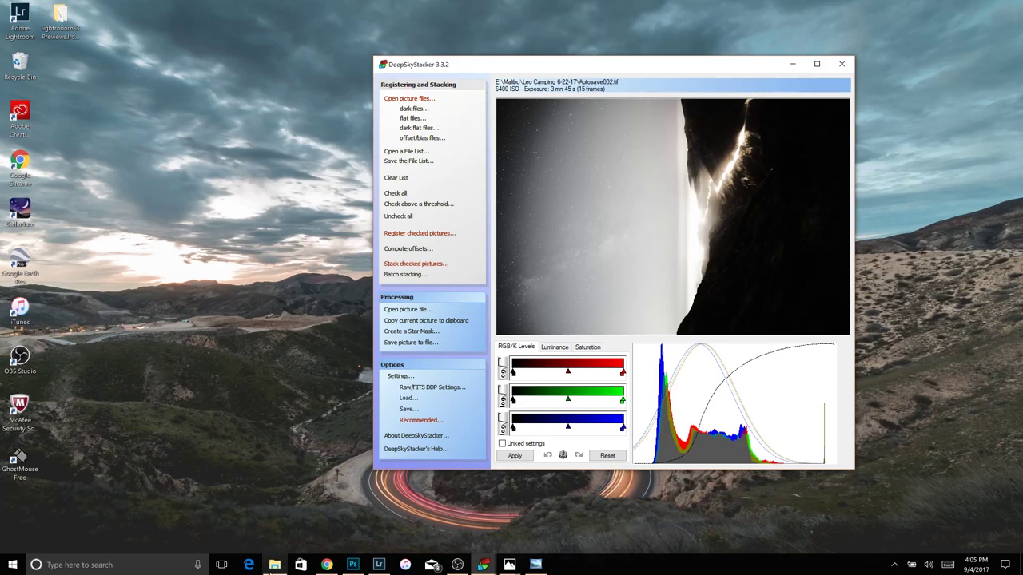
Open the stacked image Autosave002.tif from the Leo Camping 6-22-17 folder in File Explorer.
{"action": "left_click", "coordinate": [282, 487]}
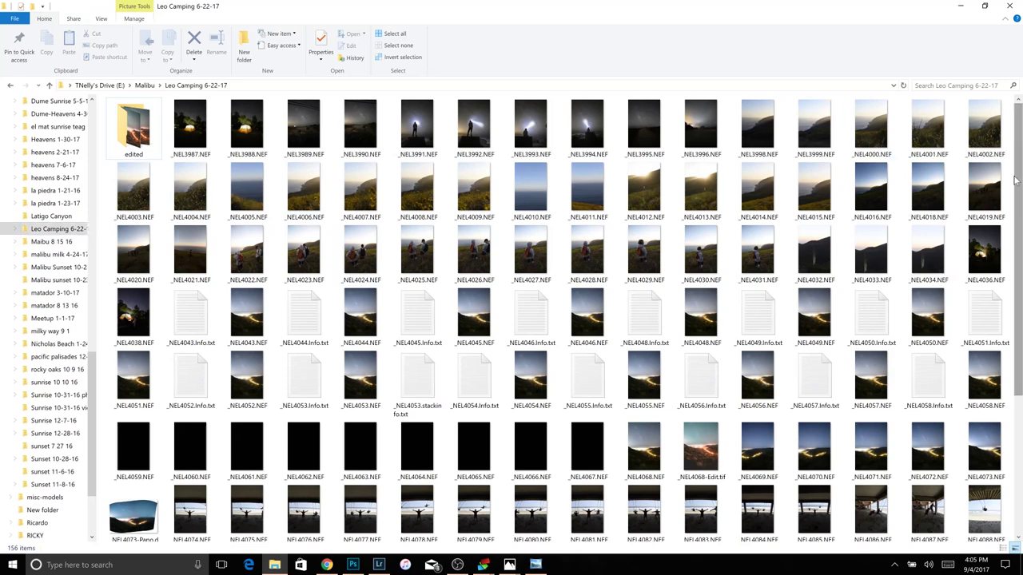
{"action": "left_click_drag", "start_coordinate": [1015, 180], "coordinate": [1021, 201]}
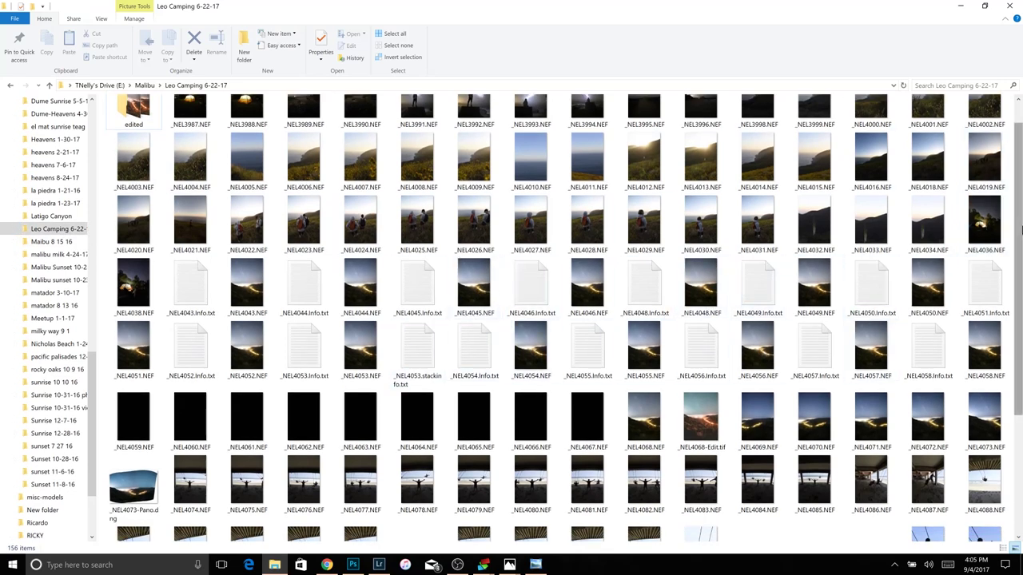
{"action": "scroll", "coordinate": [1021, 230], "scroll_direction": "down", "scroll_amount": 3}
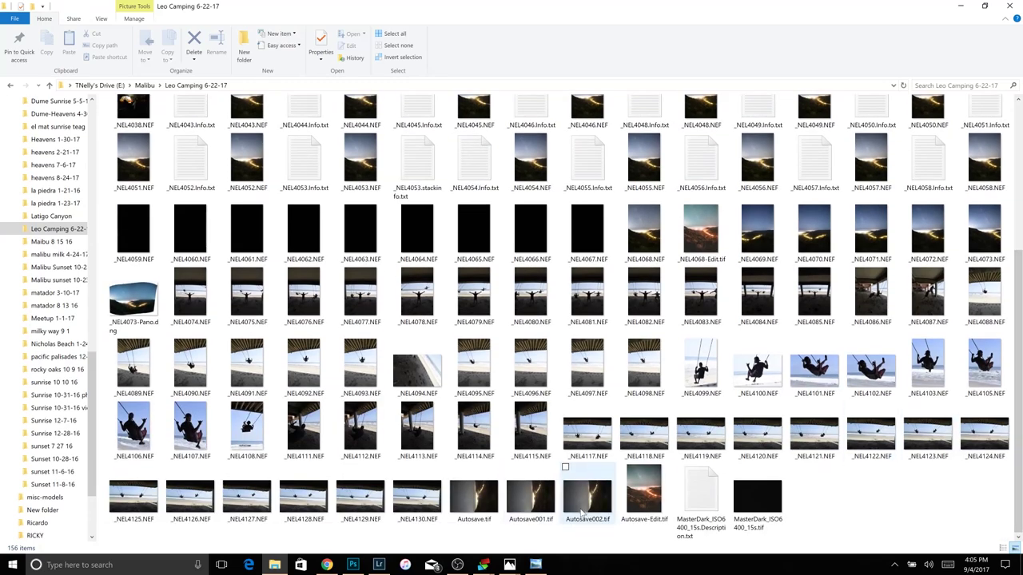
{"action": "double_click", "coordinate": [603, 512]}
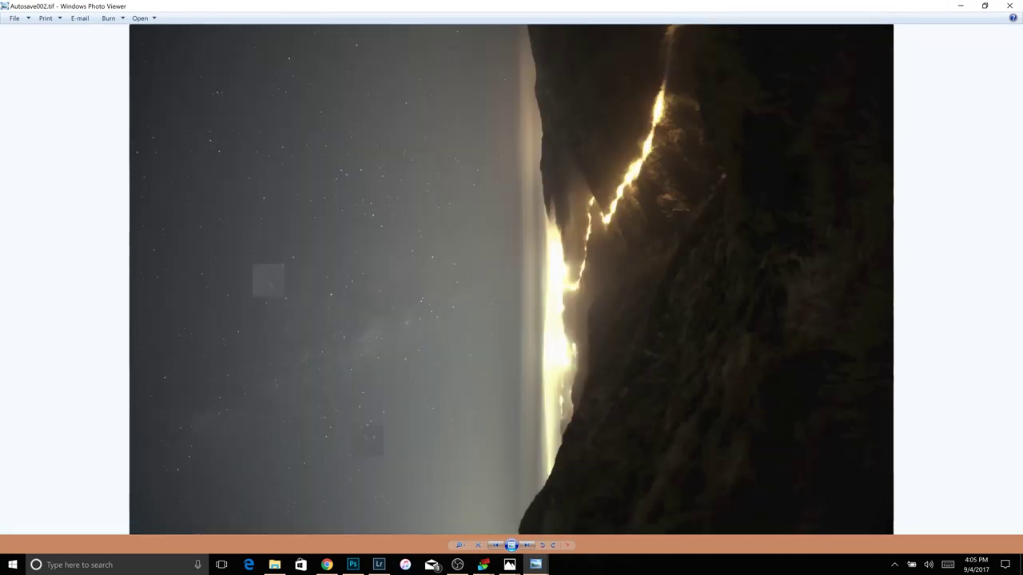
Examine the stars, horizon glow and hillside of the stacked image up close, and put the image viewer and folder windows away.
{"action": "scroll", "coordinate": [454, 349], "scroll_direction": "up", "scroll_amount": 5}
{"action": "scroll", "coordinate": [511, 280], "scroll_direction": "down", "scroll_amount": 5}
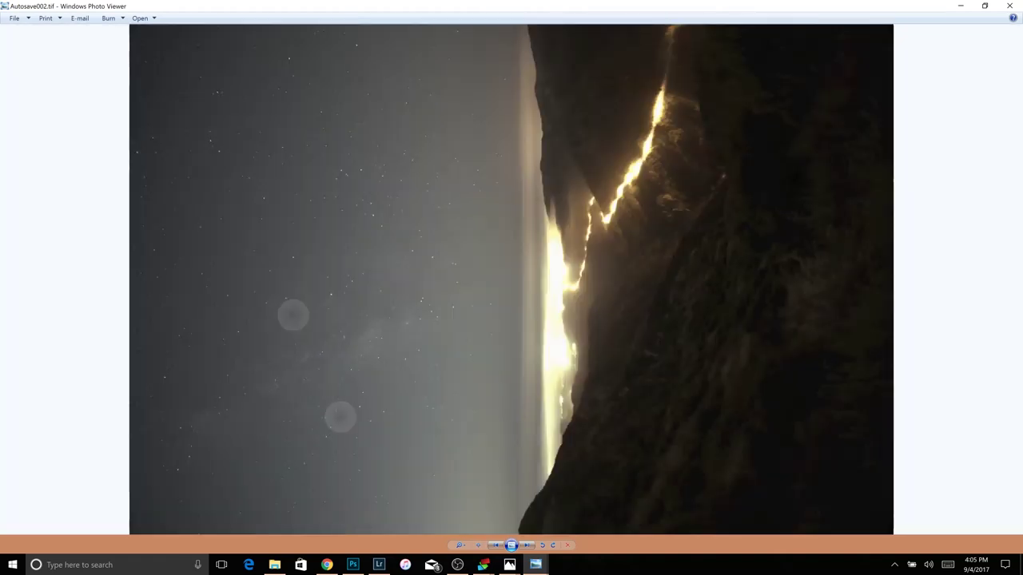
{"action": "scroll", "coordinate": [290, 311], "scroll_direction": "up", "scroll_amount": 5}
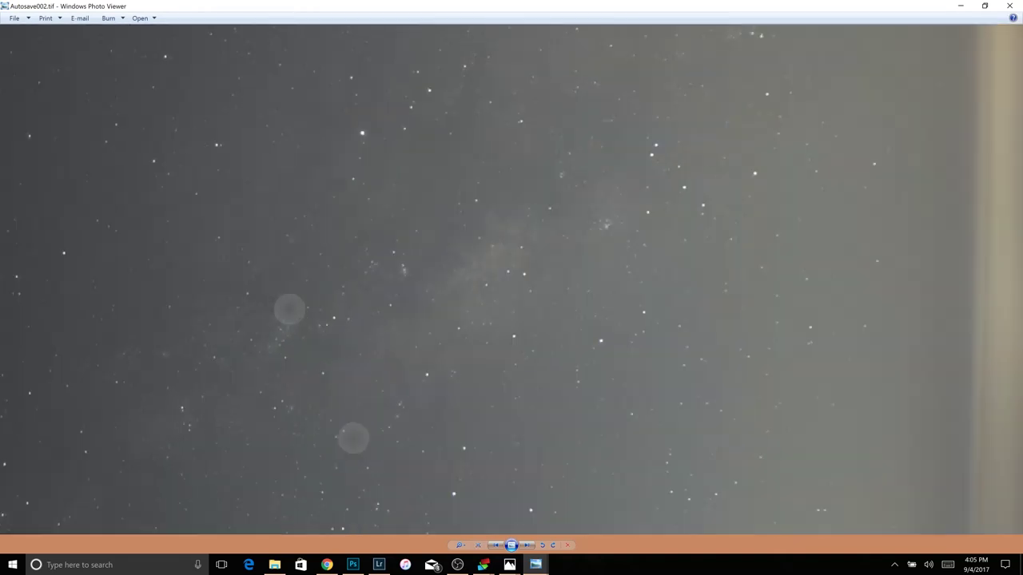
{"action": "scroll", "coordinate": [320, 304], "scroll_direction": "down", "scroll_amount": 2}
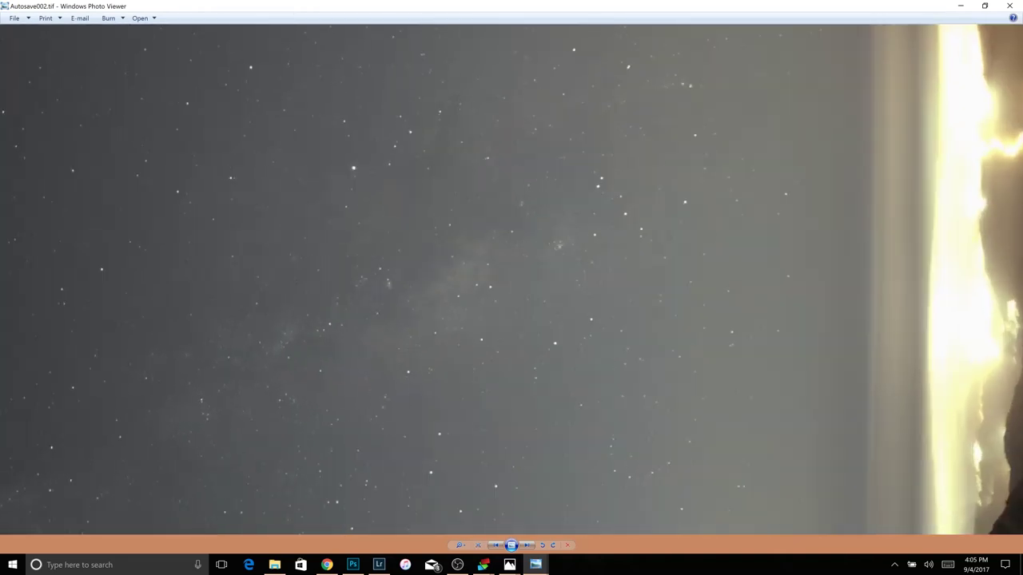
{"action": "left_click_drag", "start_coordinate": [697, 284], "coordinate": [240, 246]}
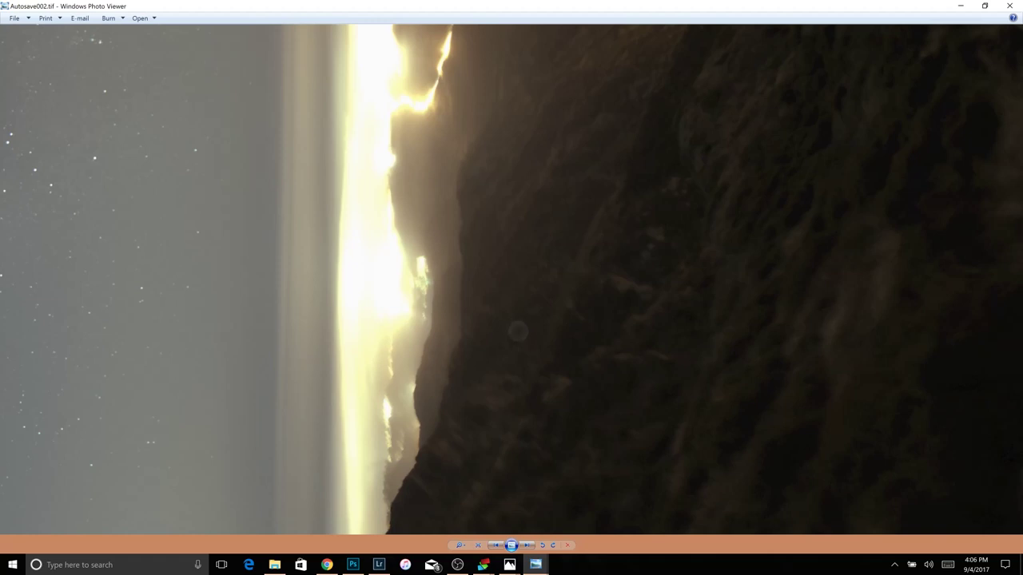
{"action": "scroll", "coordinate": [274, 240], "scroll_direction": "down", "scroll_amount": 5}
{"action": "scroll", "coordinate": [470, 190], "scroll_direction": "up", "scroll_amount": 2}
{"action": "scroll", "coordinate": [748, 163], "scroll_direction": "down", "scroll_amount": 1}
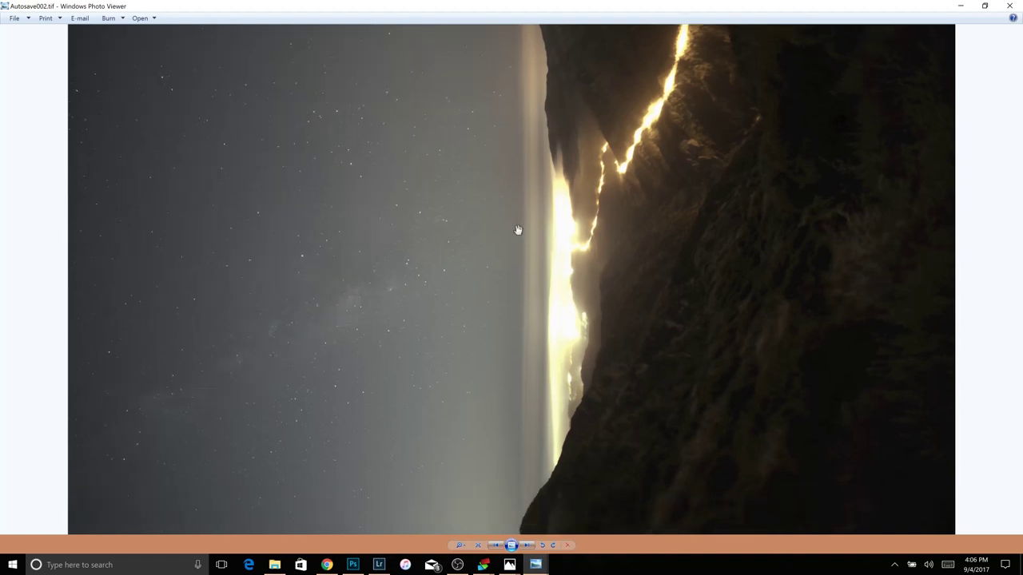
{"action": "left_click", "coordinate": [959, 5]}
{"action": "left_click", "coordinate": [961, 6]}
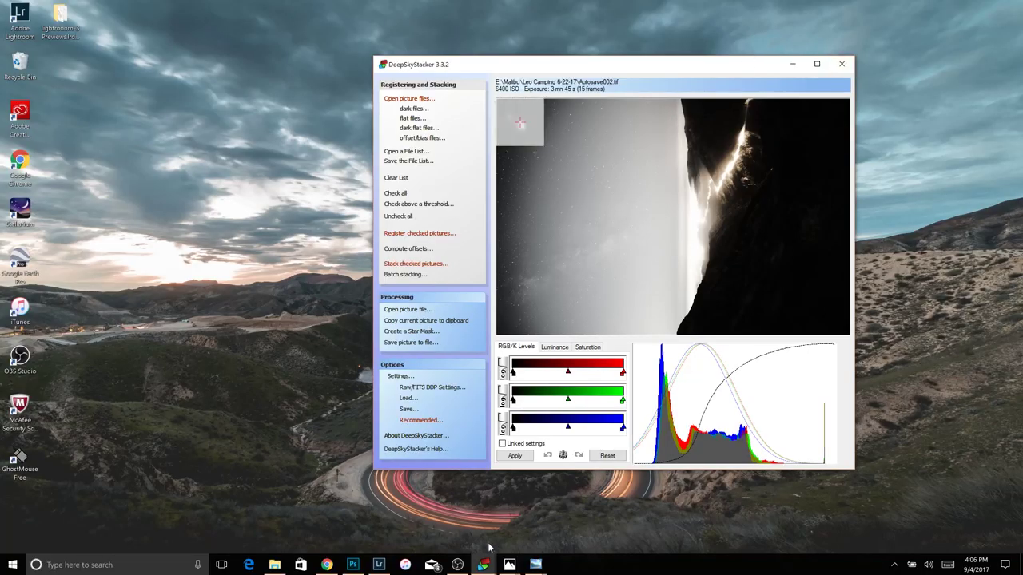
Switch to Lightroom and start a photo import with the Leo Camping 6-22-17 folder as the source.
{"action": "left_click", "coordinate": [353, 565]}
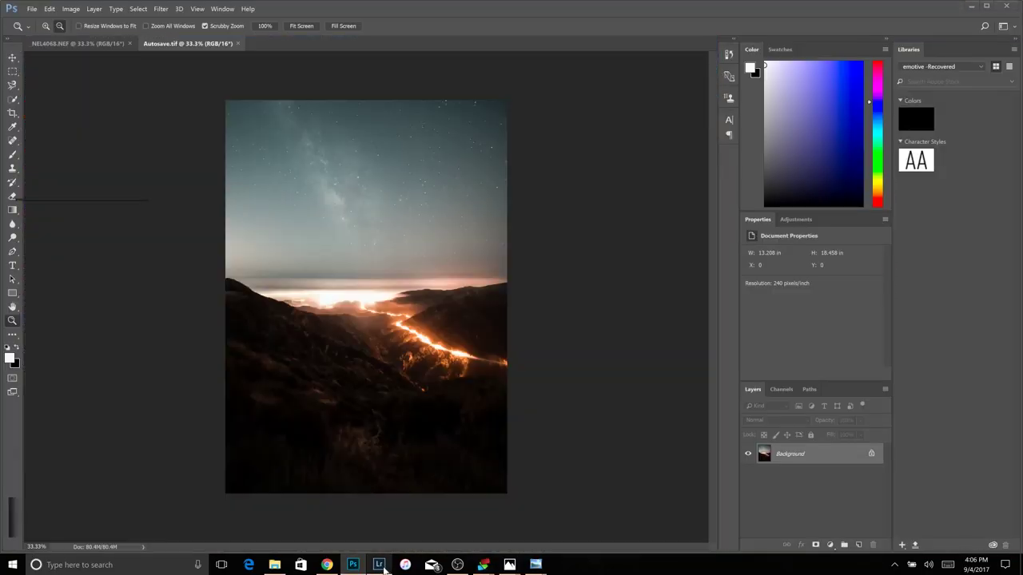
{"action": "left_click", "coordinate": [382, 566]}
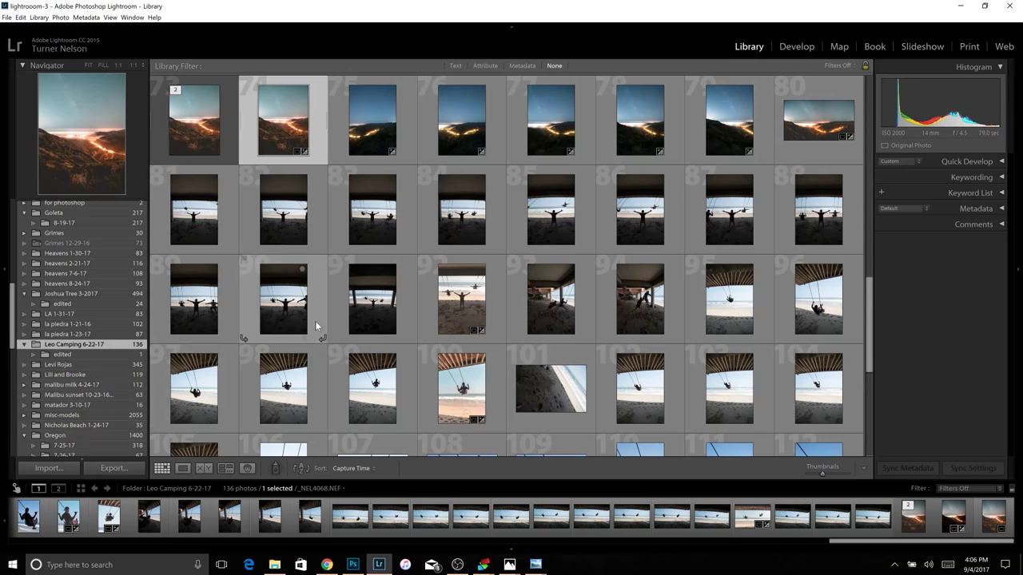
{"action": "left_click", "coordinate": [64, 465]}
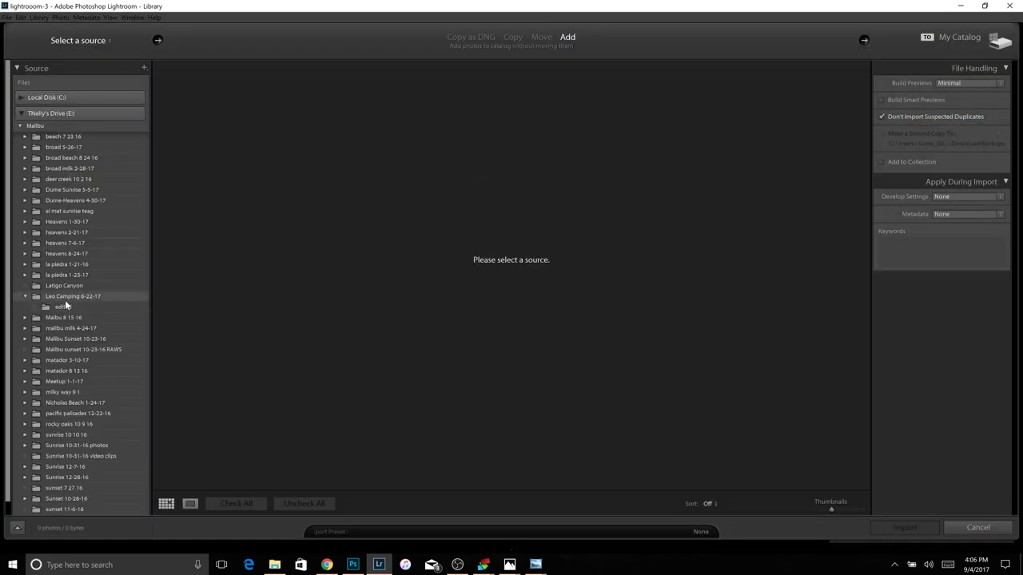
{"action": "left_click", "coordinate": [64, 300]}
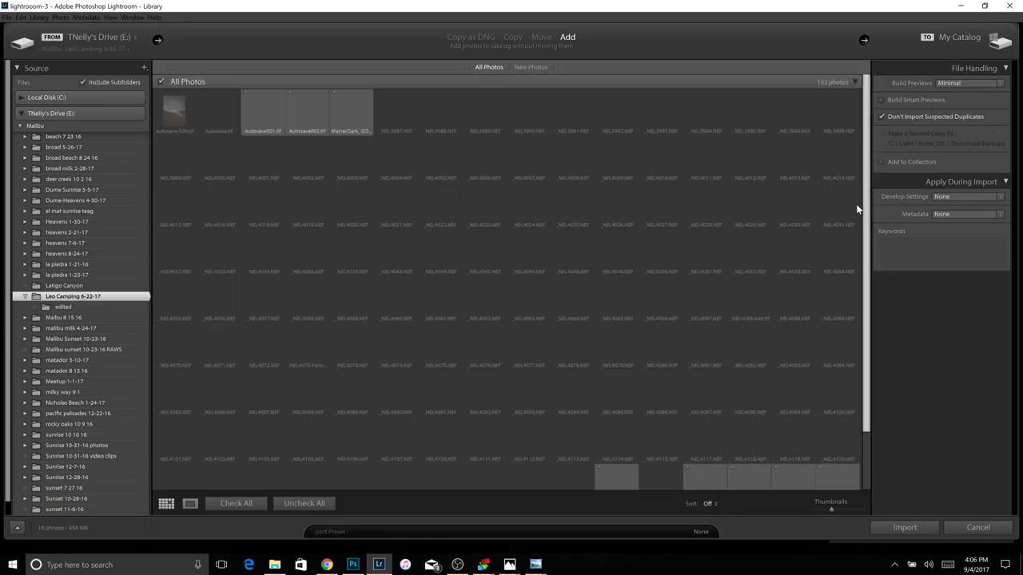
Uncheck all photos in the import source, check only Autosave-2.jpg and import it into the catalog.
{"action": "left_click_drag", "start_coordinate": [867, 212], "coordinate": [870, 147]}
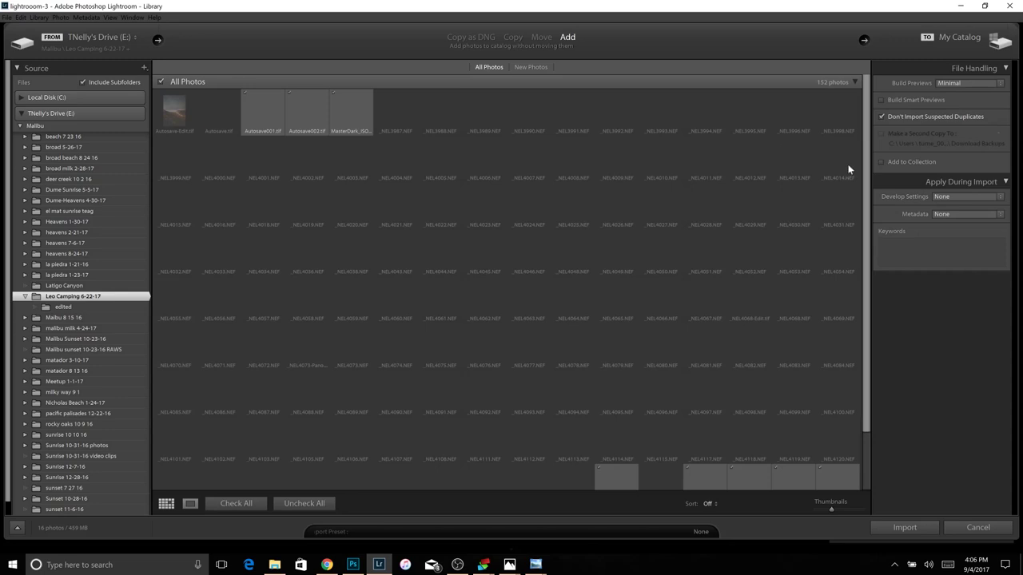
{"action": "scroll", "coordinate": [867, 164], "scroll_direction": "down", "scroll_amount": 2}
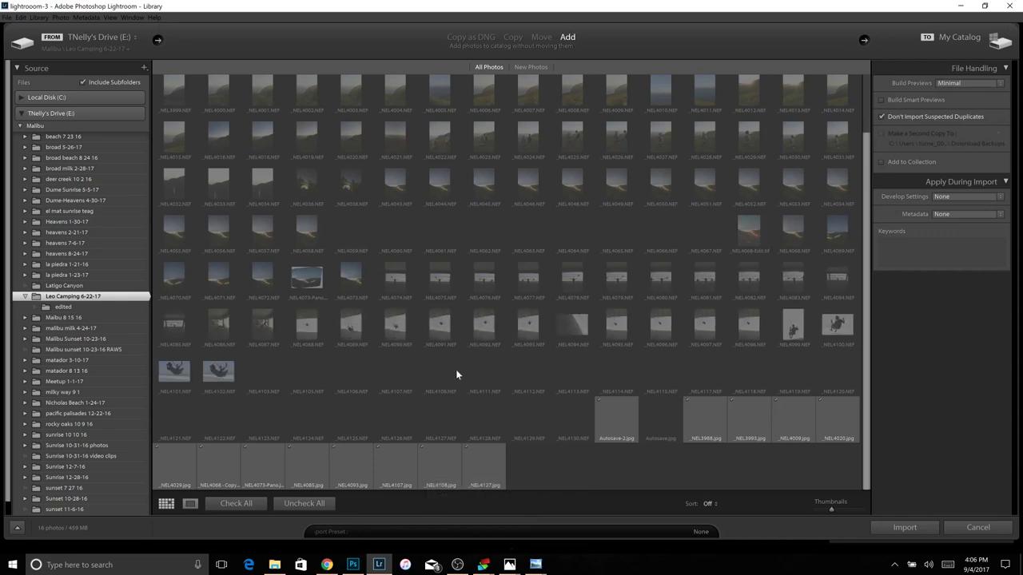
{"action": "left_click", "coordinate": [302, 503]}
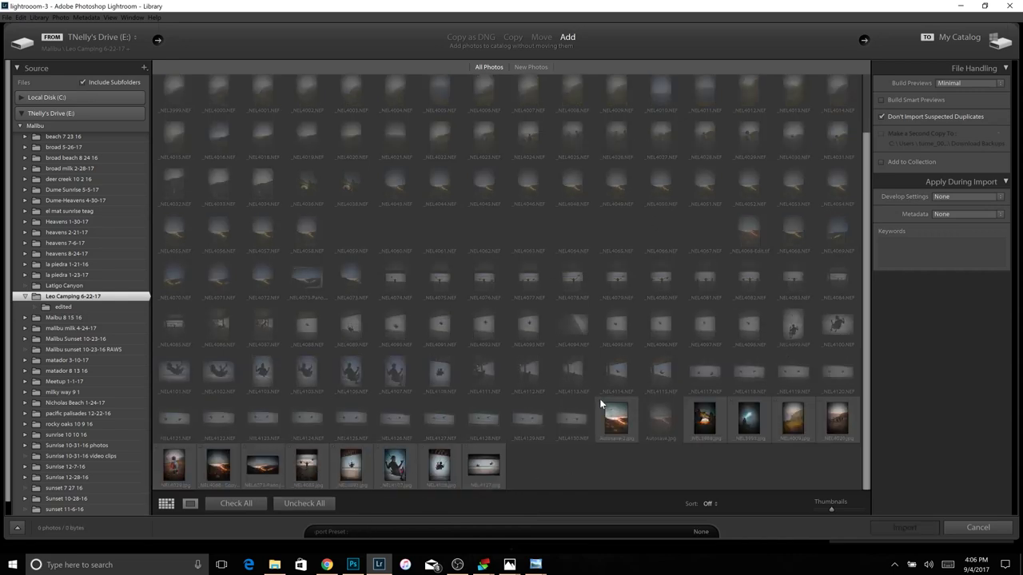
{"action": "left_click", "coordinate": [601, 403]}
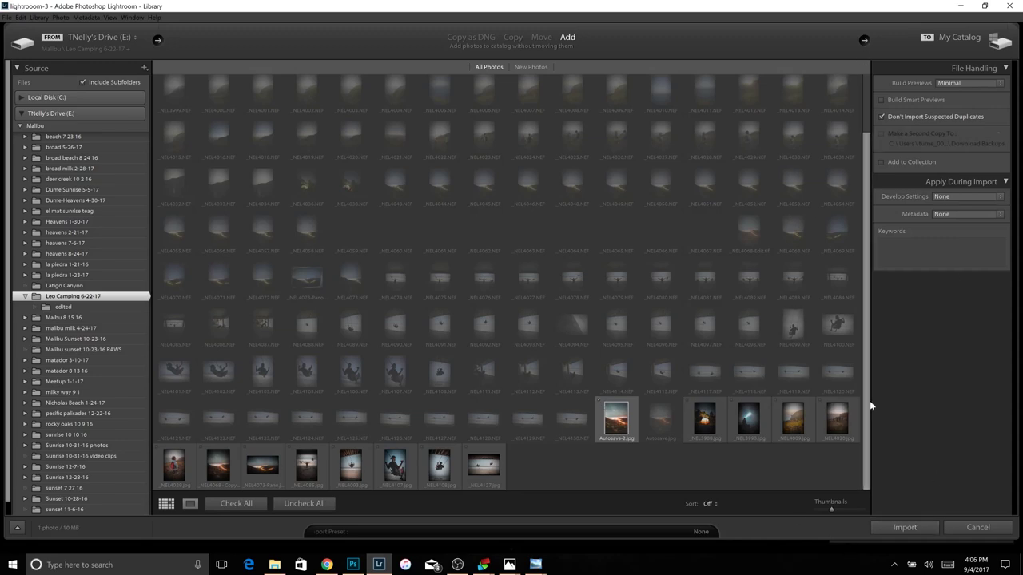
{"action": "left_click", "coordinate": [915, 529]}
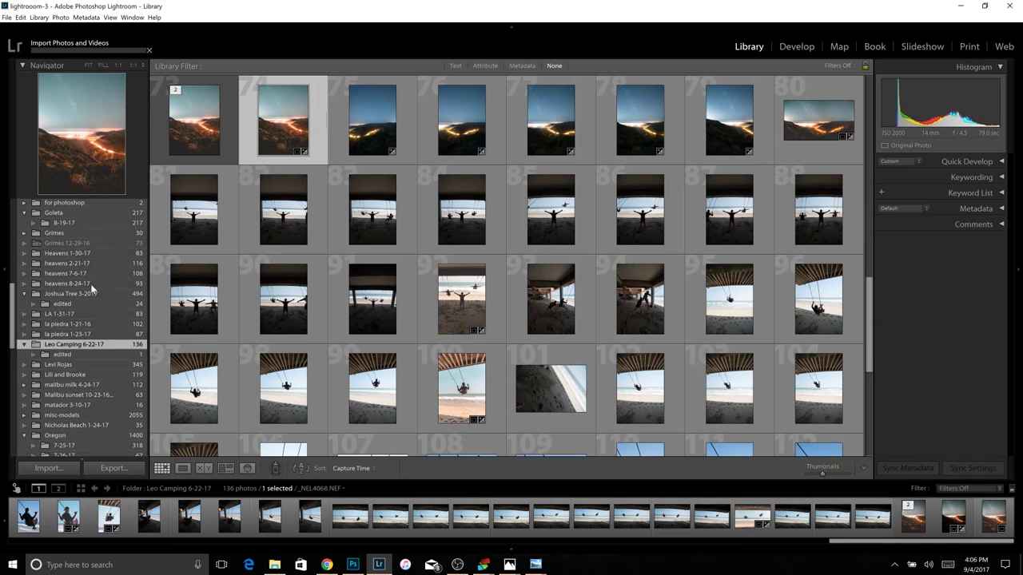
Switch to the Develop module and open the edited stacked image Autosave.tif.
{"action": "left_click", "coordinate": [799, 47]}
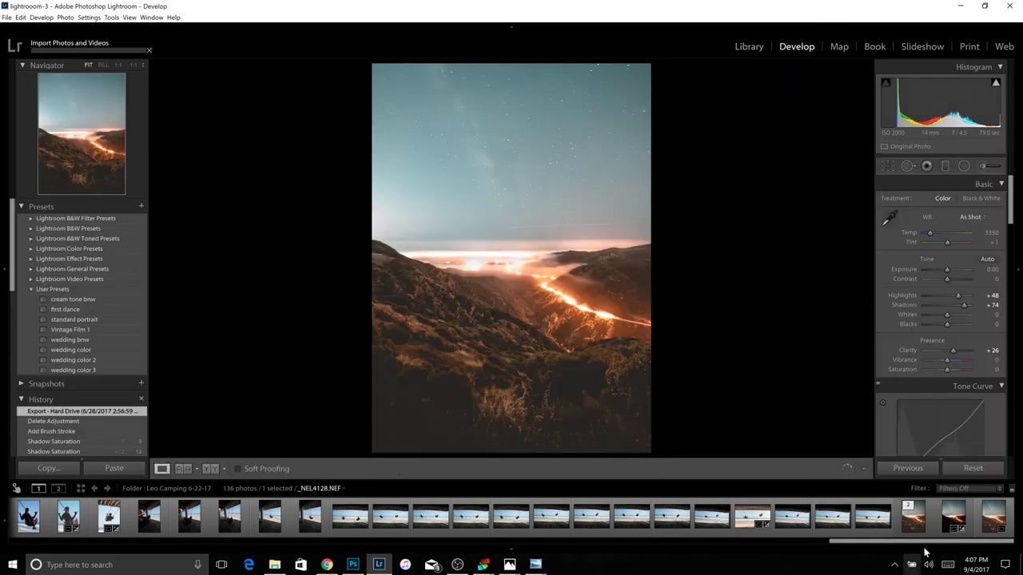
{"action": "left_click_drag", "start_coordinate": [920, 541], "coordinate": [385, 565]}
{"action": "scroll", "coordinate": [248, 519], "scroll_direction": "down", "scroll_amount": 10}
{"action": "left_click_drag", "start_coordinate": [699, 548], "coordinate": [484, 531]}
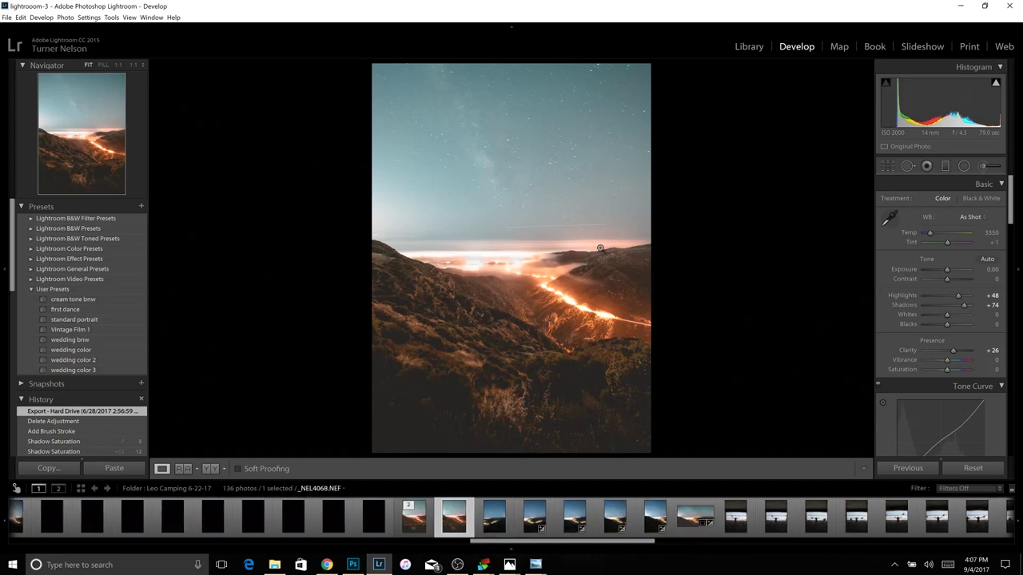
{"action": "left_click_drag", "start_coordinate": [582, 542], "coordinate": [963, 560]}
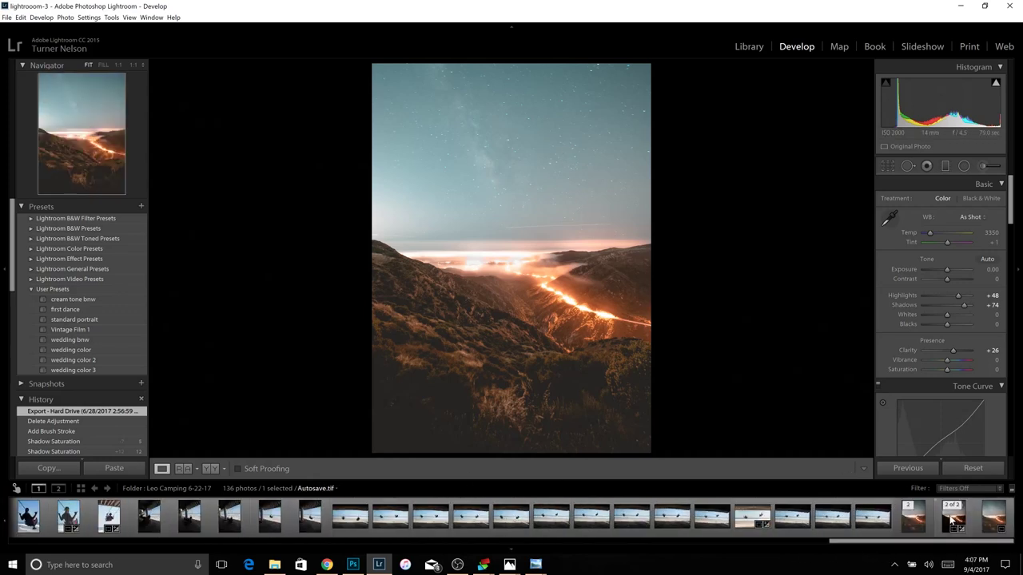
{"action": "left_click", "coordinate": [953, 516]}
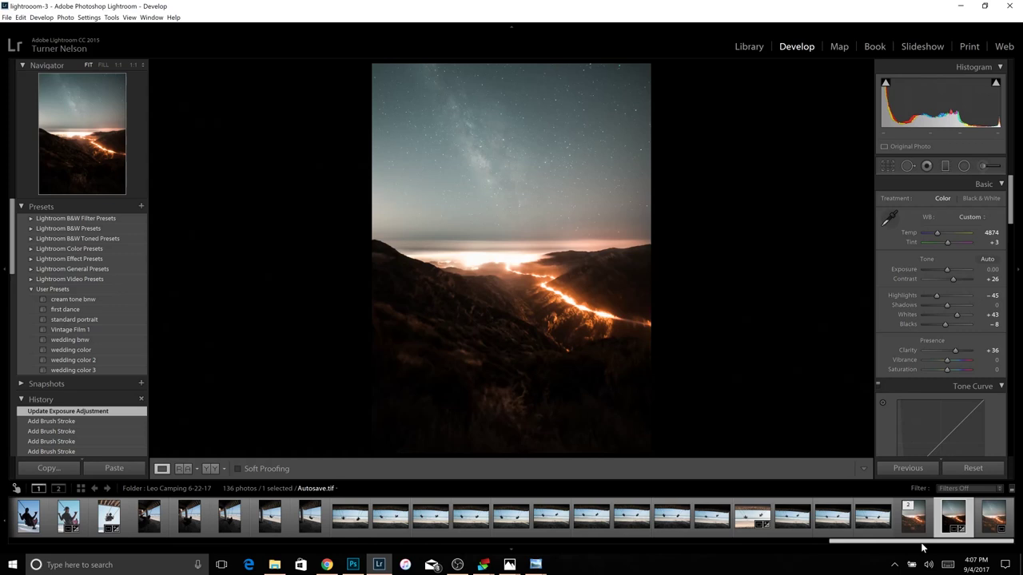
Compare the single exposure _NEL4068.NEF with the stacked Autosave.tif, paying attention to the sky and the foreground, and return to Autosave.tif.
{"action": "left_click_drag", "start_coordinate": [919, 550], "coordinate": [538, 542]}
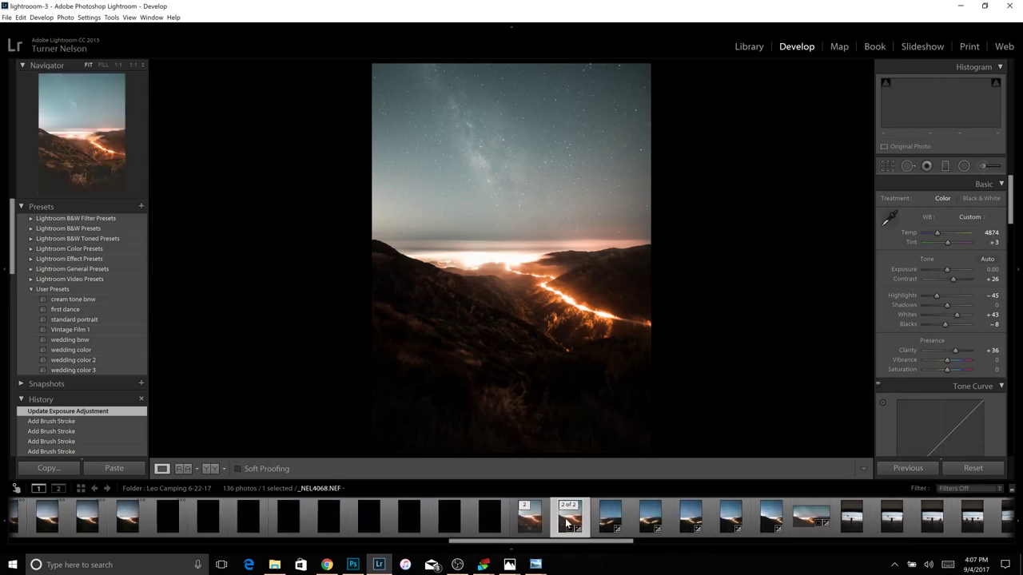
{"action": "left_click", "coordinate": [567, 523]}
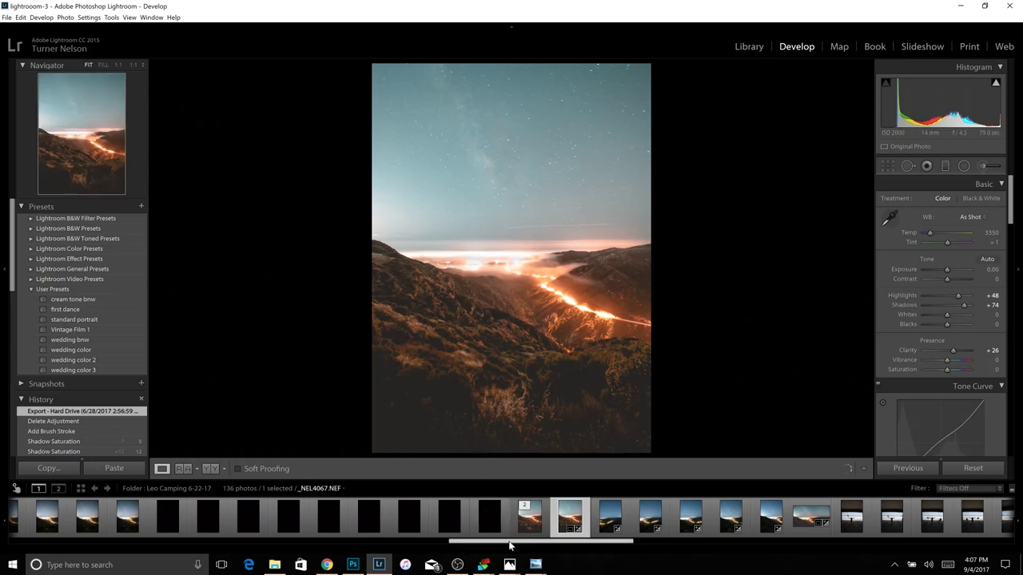
{"action": "left_click", "coordinate": [529, 518]}
{"action": "left_click_drag", "start_coordinate": [538, 543], "coordinate": [977, 548]}
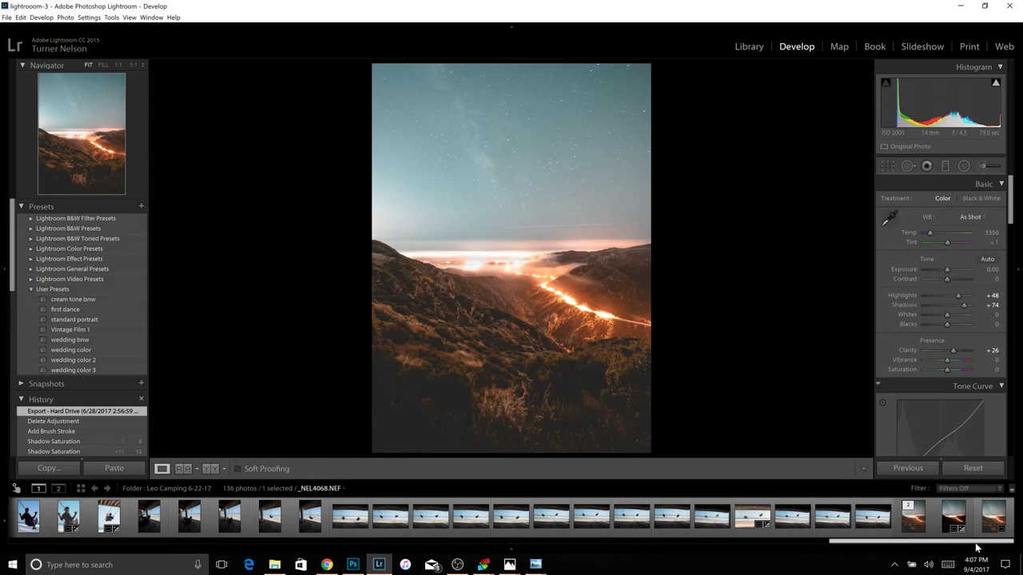
{"action": "left_click", "coordinate": [449, 542]}
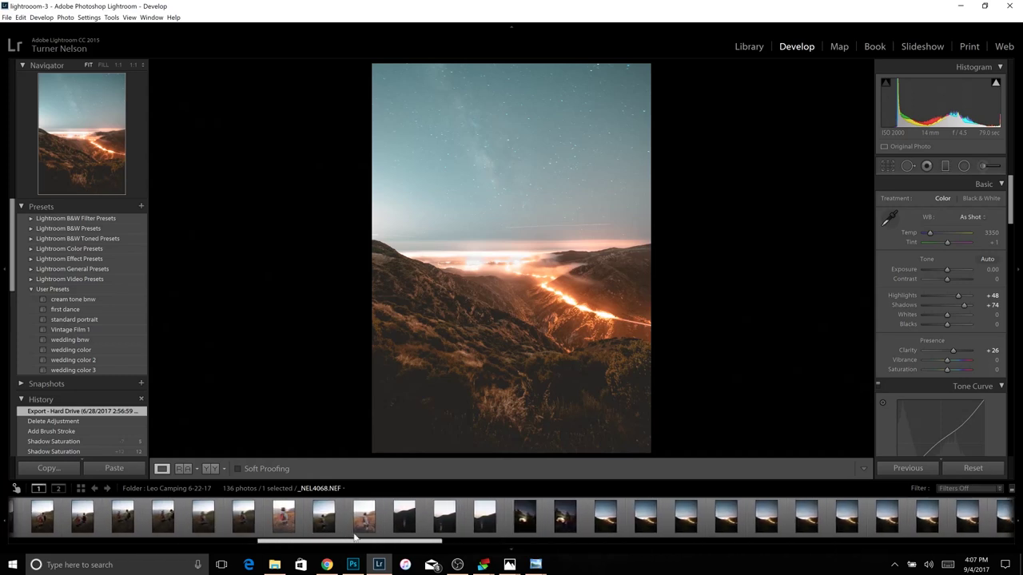
{"action": "key", "text": "Right"}
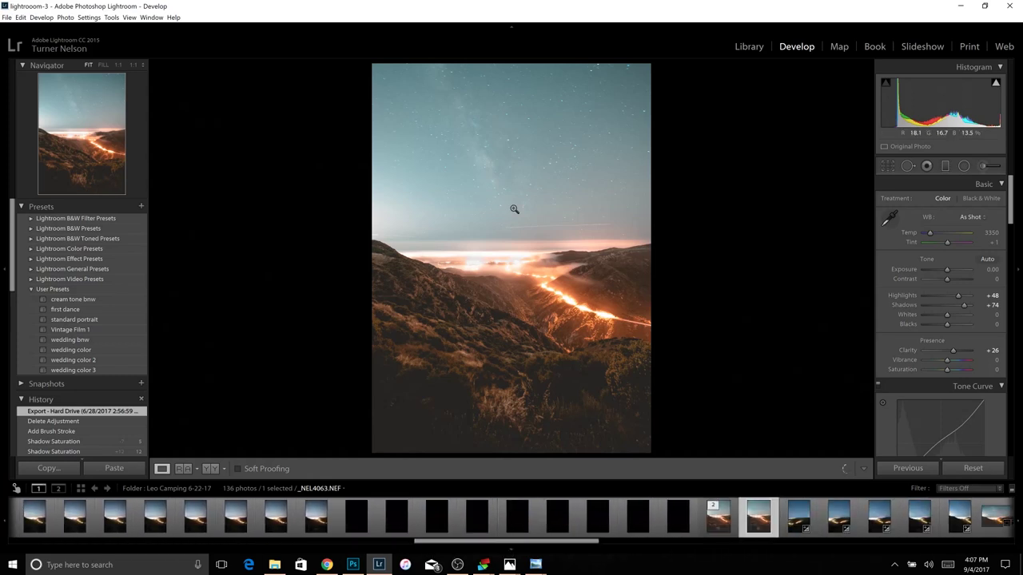
{"action": "left_click_drag", "start_coordinate": [525, 547], "coordinate": [955, 554]}
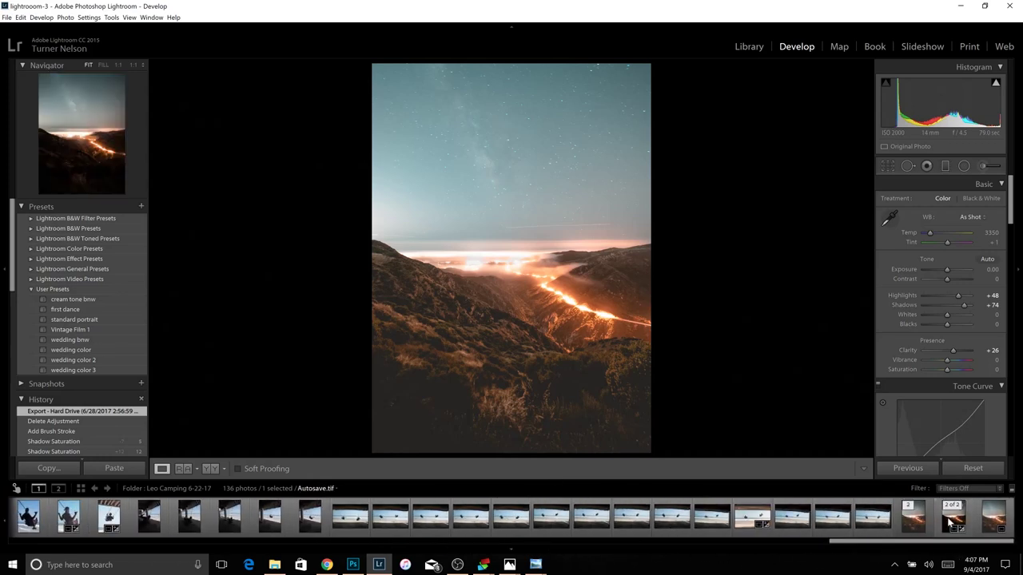
{"action": "left_click", "coordinate": [950, 522]}
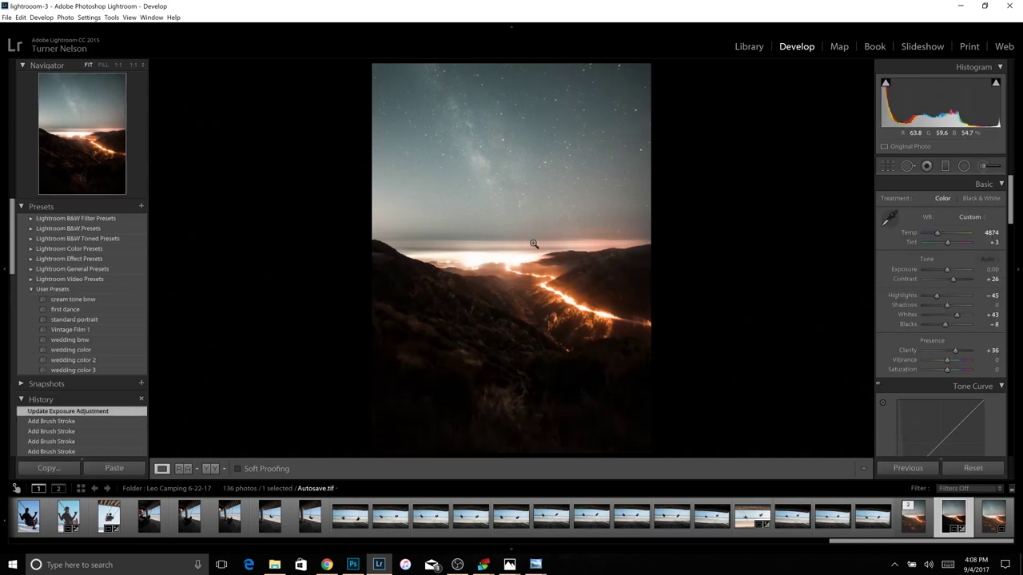
Copy only the crop settings, with straighten angle and aspect ratio, from Autosave.tif and select the edited _NEL4068.NEF photo.
{"action": "left_click", "coordinate": [45, 468]}
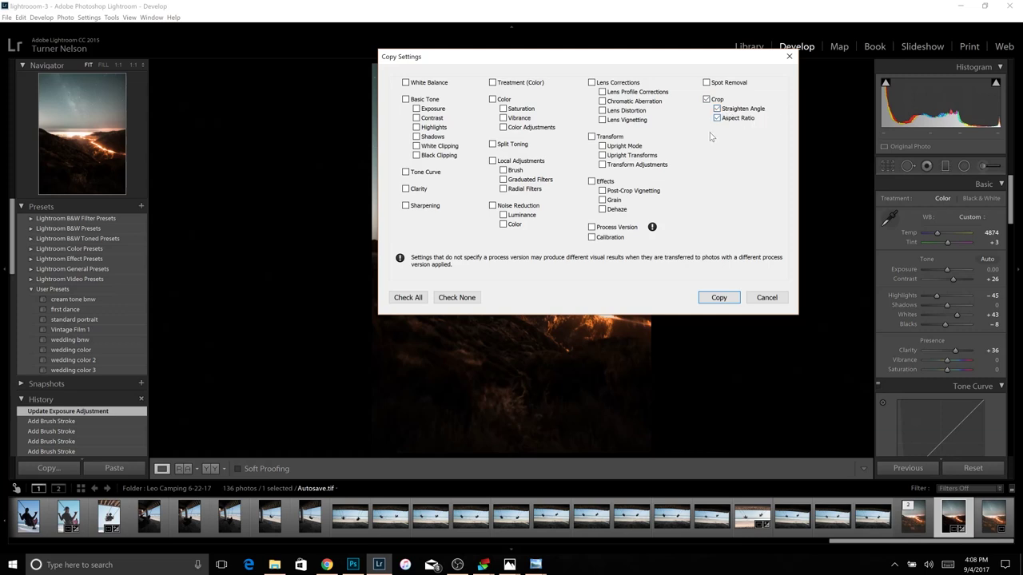
{"action": "left_click", "coordinate": [717, 298]}
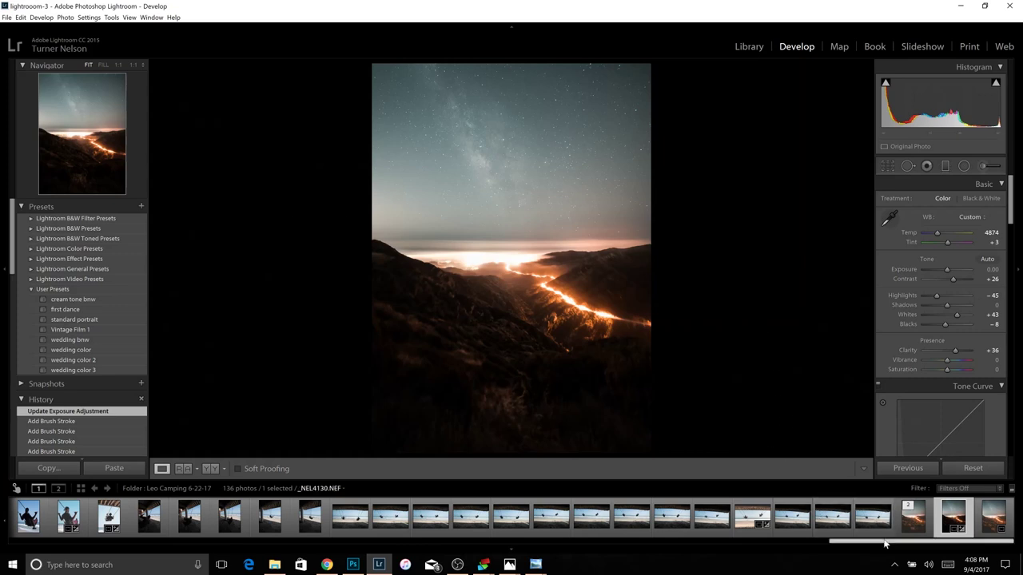
{"action": "left_click_drag", "start_coordinate": [886, 545], "coordinate": [609, 554]}
{"action": "left_click", "coordinate": [529, 519]}
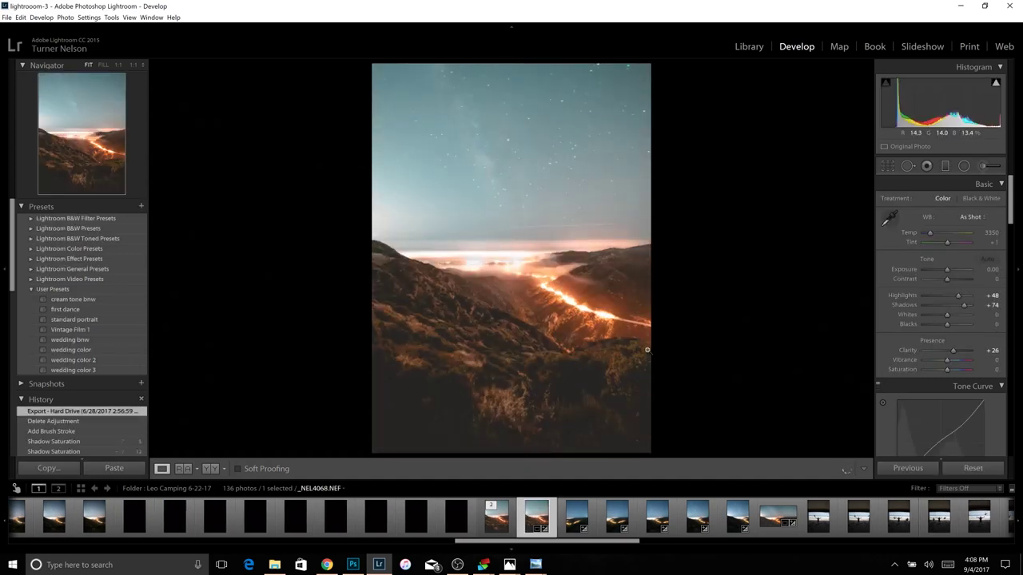
Show the options for editing in Adobe Photoshop for _NEL4068.NEF, and go back to Autosave.tif to do the same.
{"action": "right_click", "coordinate": [527, 264]}
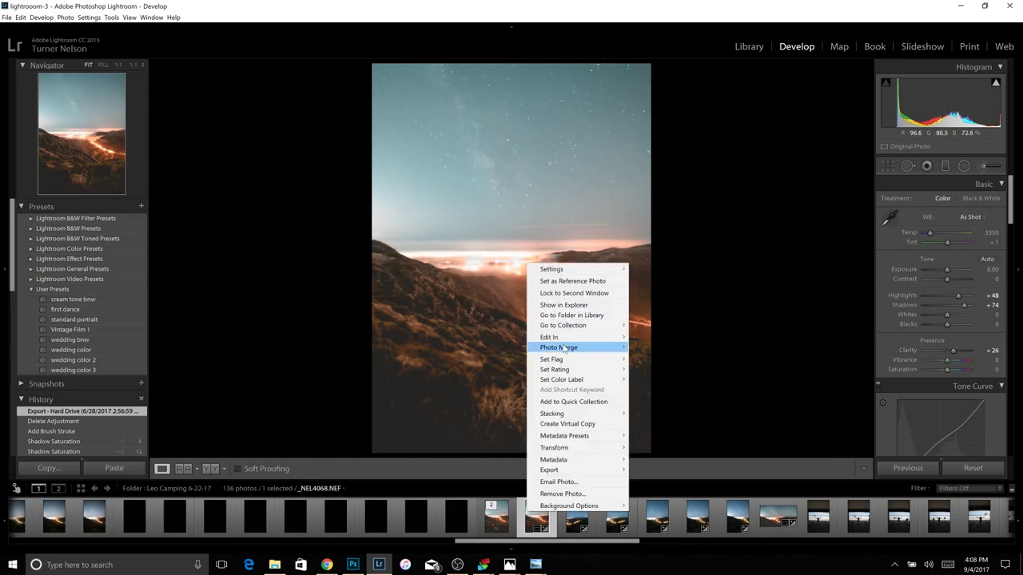
{"action": "mouse_move", "coordinate": [563, 338]}
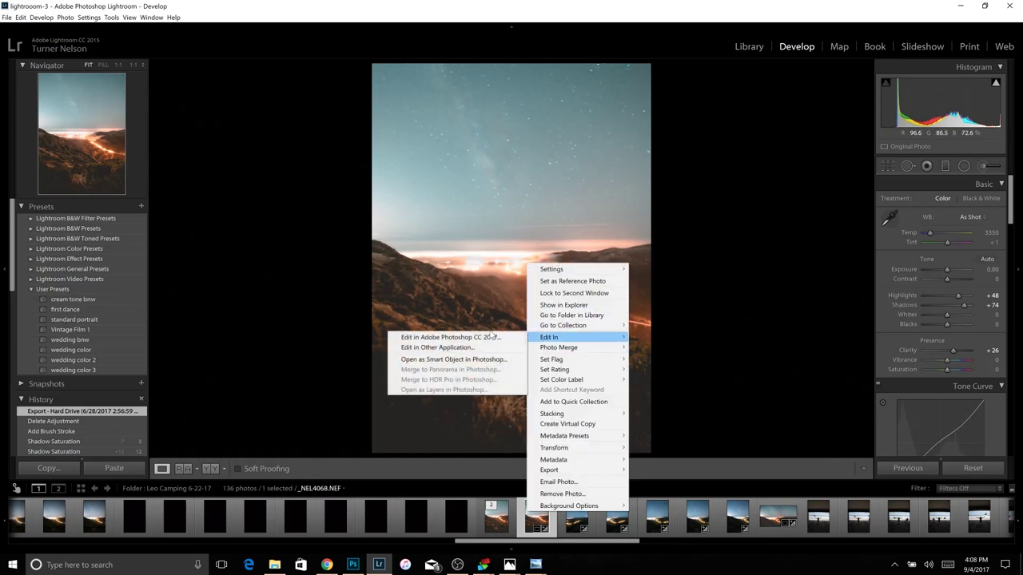
{"action": "left_click", "coordinate": [594, 29]}
{"action": "left_click_drag", "start_coordinate": [570, 546], "coordinate": [982, 550]}
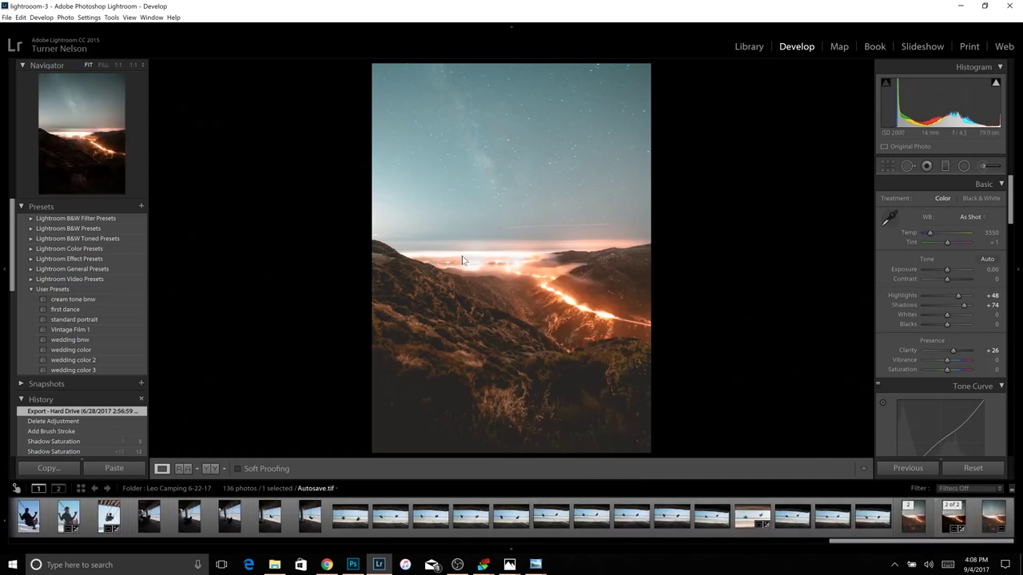
{"action": "right_click", "coordinate": [500, 262]}
{"action": "mouse_move", "coordinate": [542, 325]}
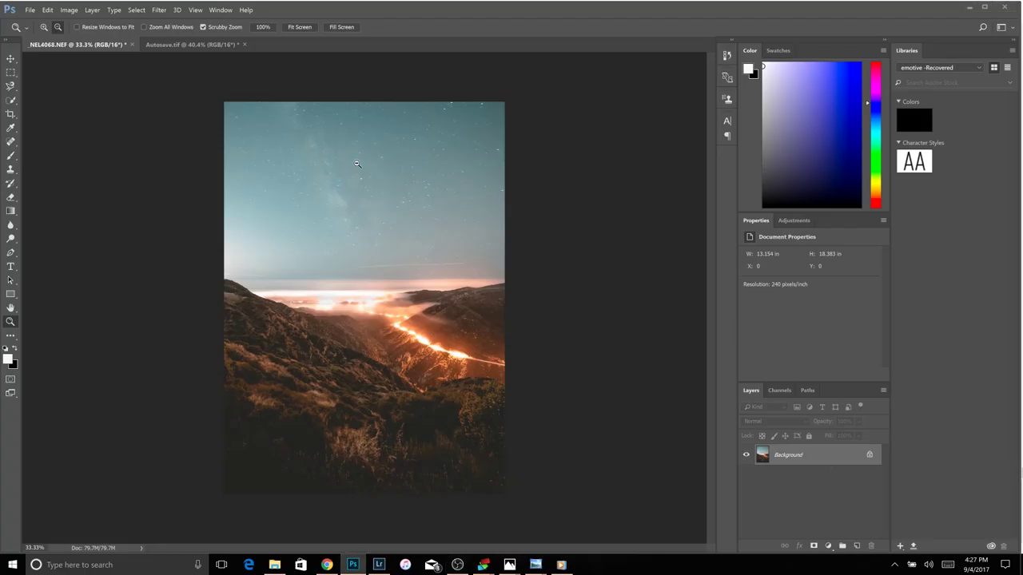
In Photoshop, compare the _NEL4068.NEF document with the stacked Autosave.tif by alternating between them.
{"action": "left_click", "coordinate": [190, 45]}
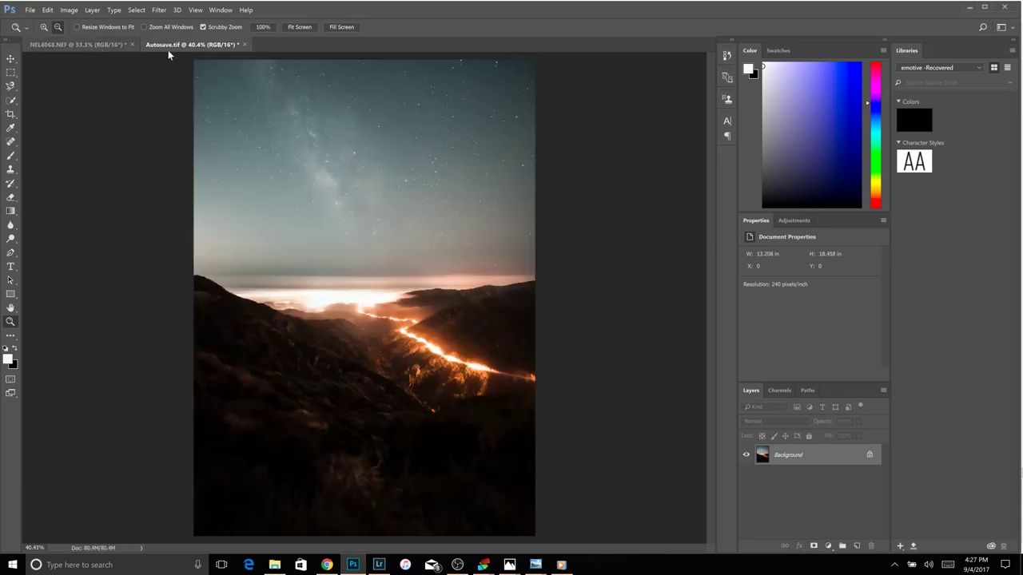
{"action": "left_click", "coordinate": [128, 47]}
{"action": "left_click", "coordinate": [179, 45]}
{"action": "key", "text": "ctrl+Tab"}
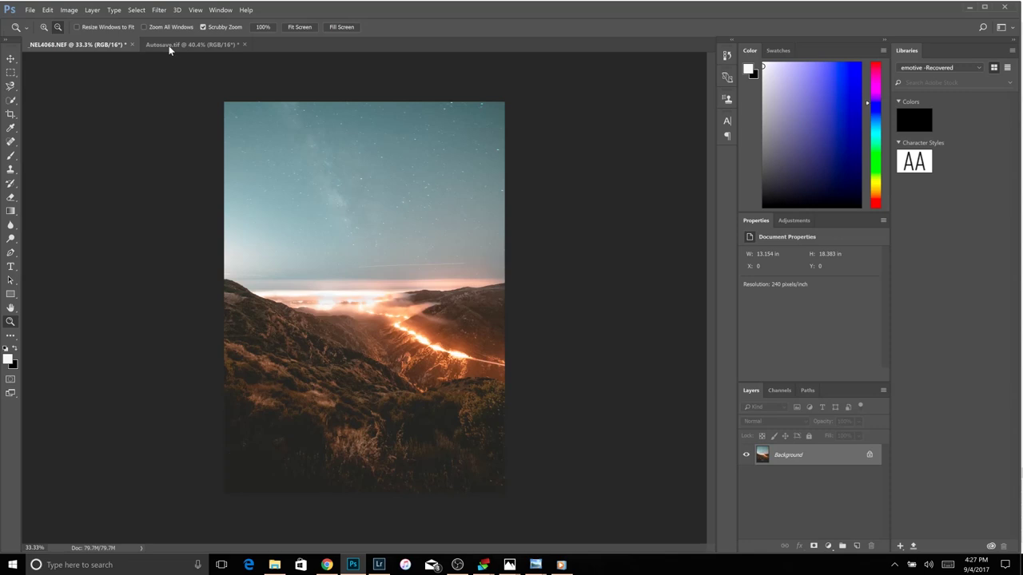
{"action": "left_click", "coordinate": [169, 46]}
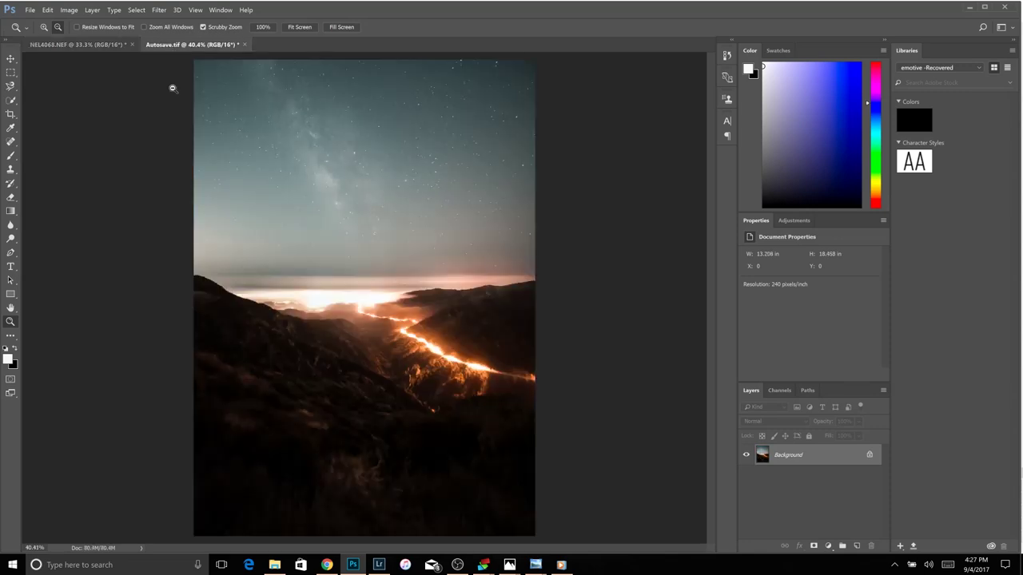
{"action": "left_click", "coordinate": [60, 44]}
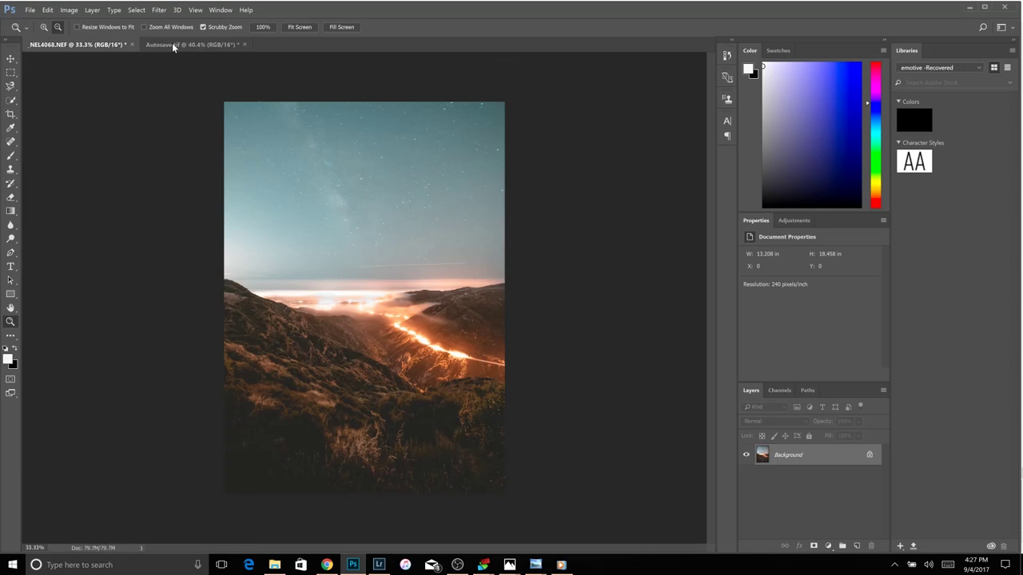
{"action": "left_click", "coordinate": [172, 43]}
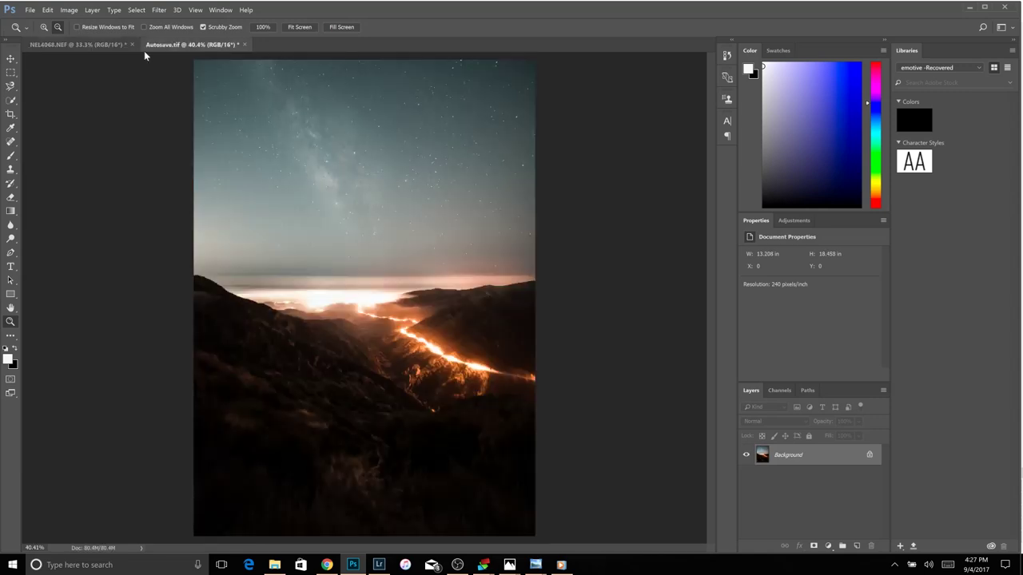
{"action": "left_click", "coordinate": [84, 45]}
{"action": "left_click", "coordinate": [189, 45]}
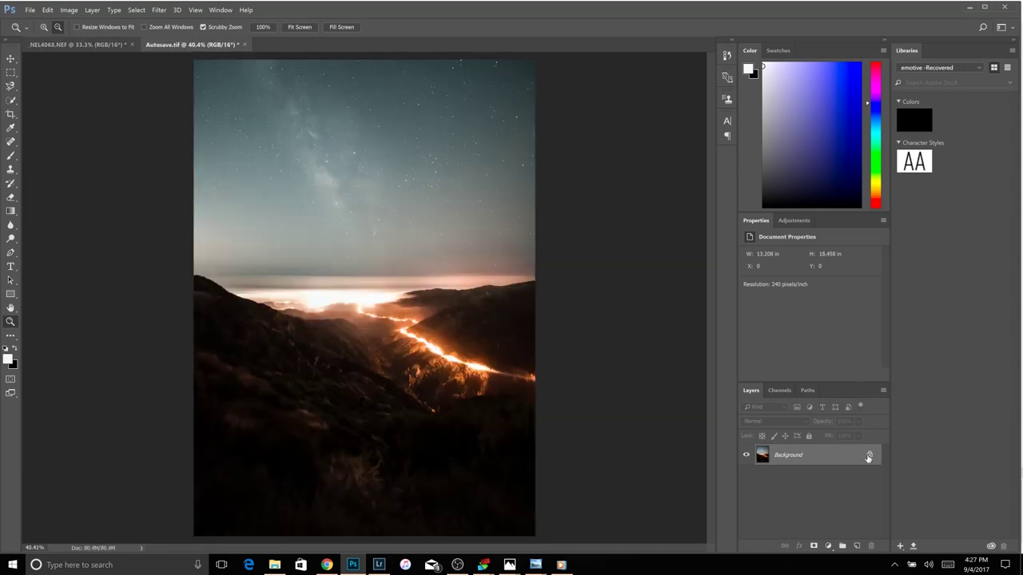
Unlock the Background layer in both Autosave.tif and _NEL4068.NEF so each becomes an editable layer, ending in Autosave.tif.
{"action": "left_click_drag", "start_coordinate": [868, 456], "coordinate": [872, 546]}
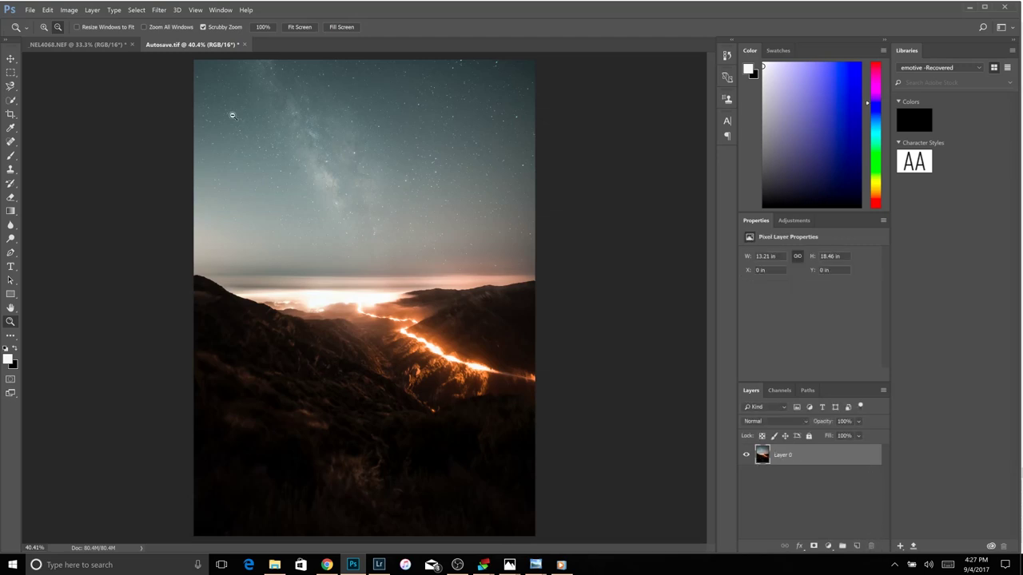
{"action": "left_click", "coordinate": [84, 46]}
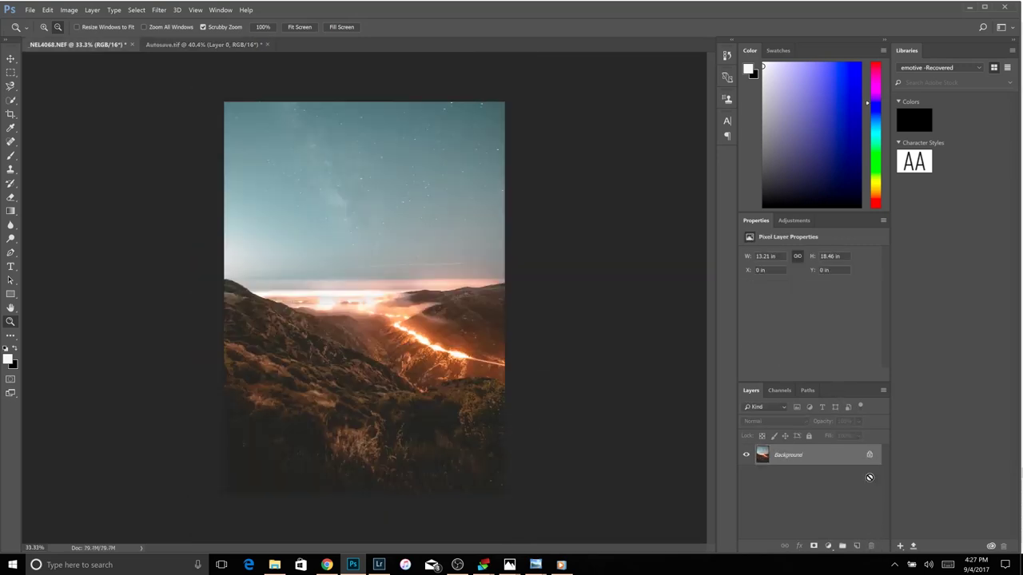
{"action": "left_click", "coordinate": [241, 46]}
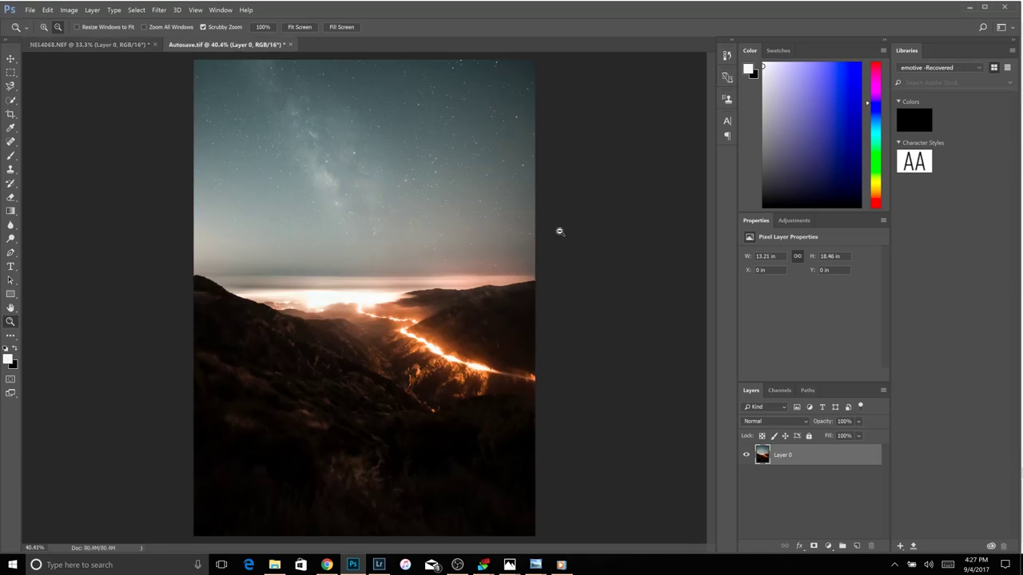
Move the stacked Autosave.tif image into the _NEL4068.NEF document as a new layer, aligned over the foreground exposure.
{"action": "key", "text": "v"}
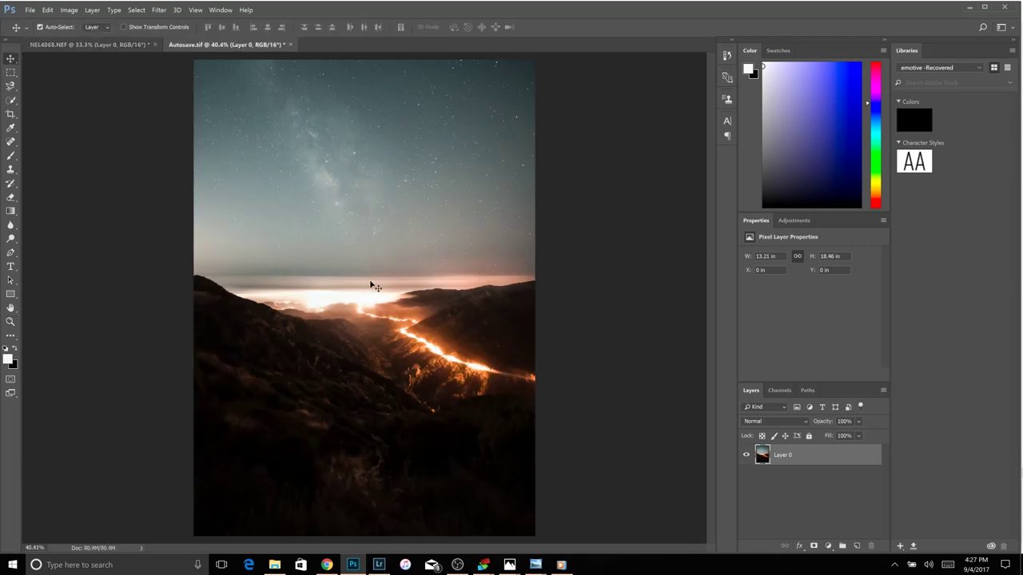
{"action": "left_click_drag", "start_coordinate": [375, 289], "coordinate": [303, 200]}
{"action": "left_click_drag", "start_coordinate": [376, 291], "coordinate": [394, 299]}
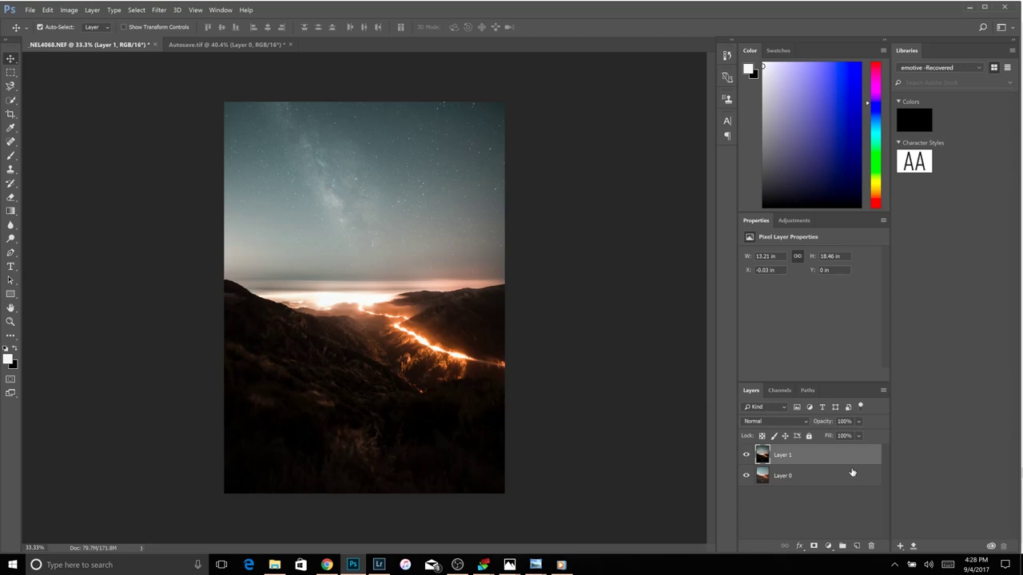
Add a layer mask to the stacked layer and apply a short vertical black-to-white linear gradient at the horizon, keeping only its sky.
{"action": "left_click", "coordinate": [813, 546]}
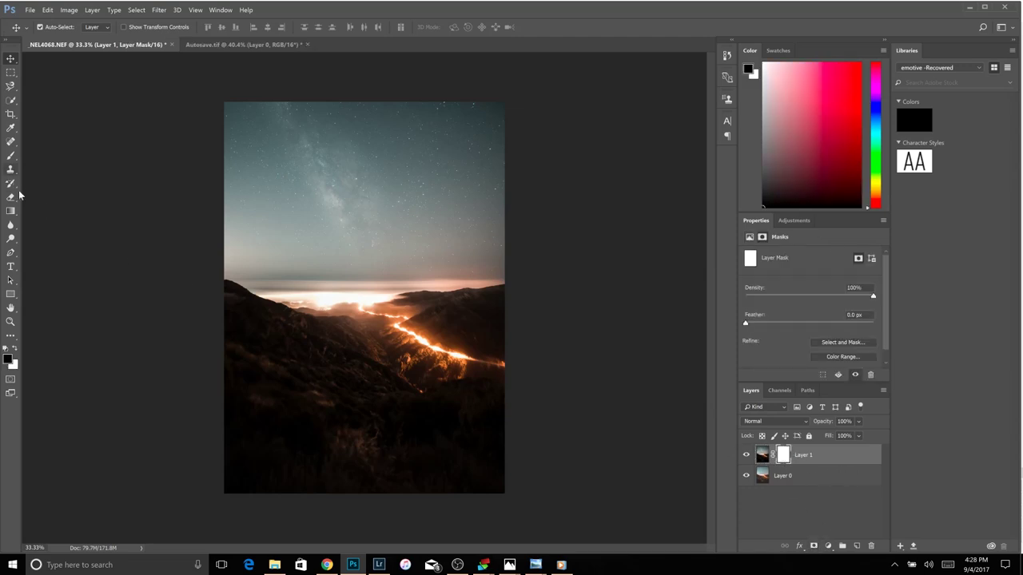
{"action": "left_click", "coordinate": [12, 212]}
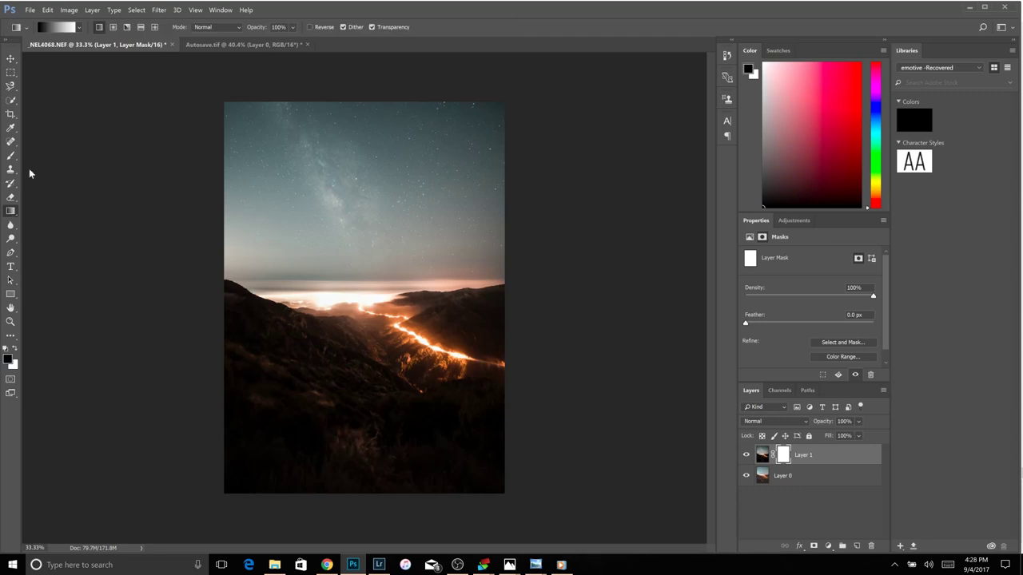
{"action": "left_click", "coordinate": [79, 27]}
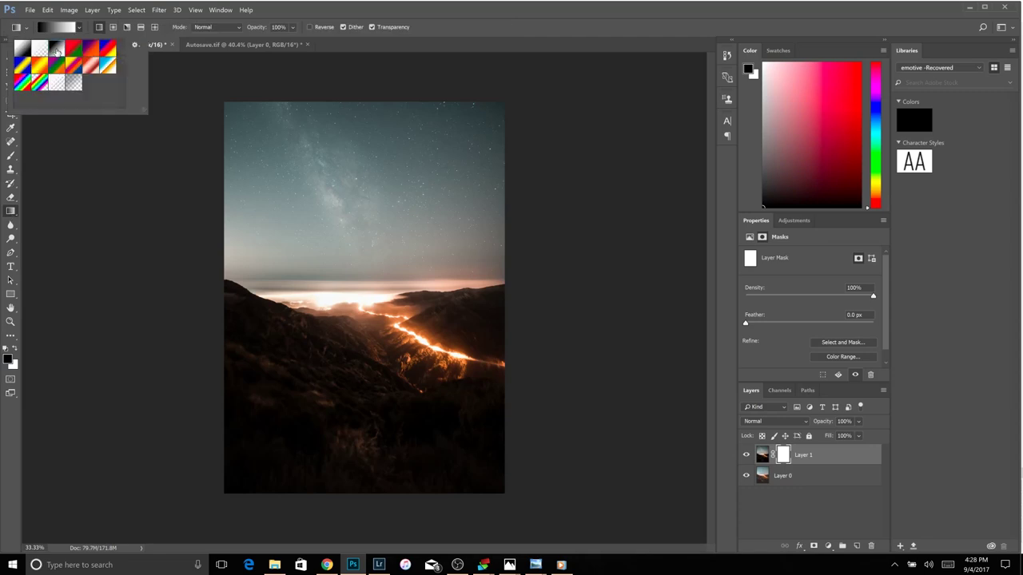
{"action": "left_click", "coordinate": [501, 97]}
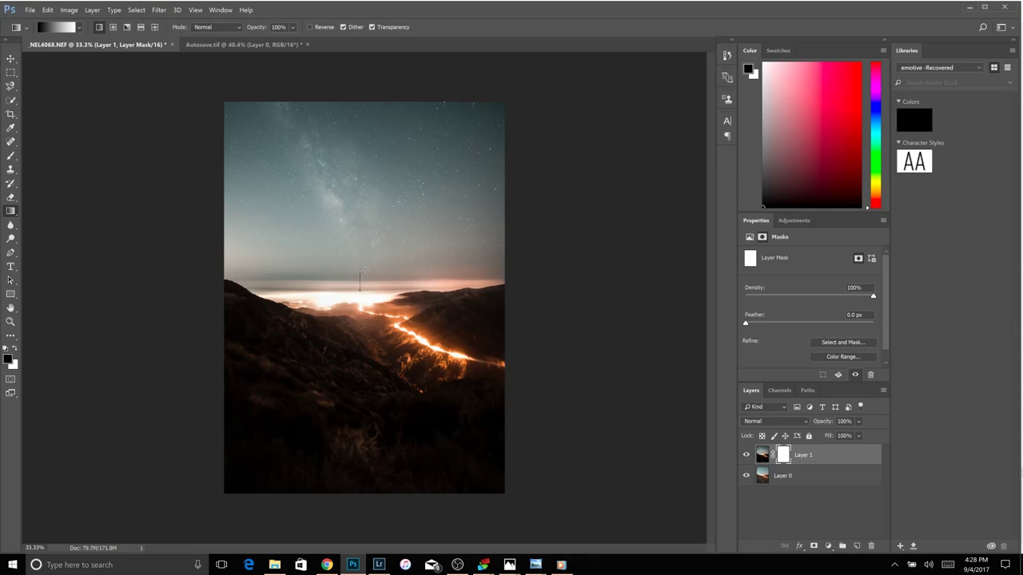
{"action": "left_click_drag", "start_coordinate": [363, 271], "coordinate": [364, 287]}
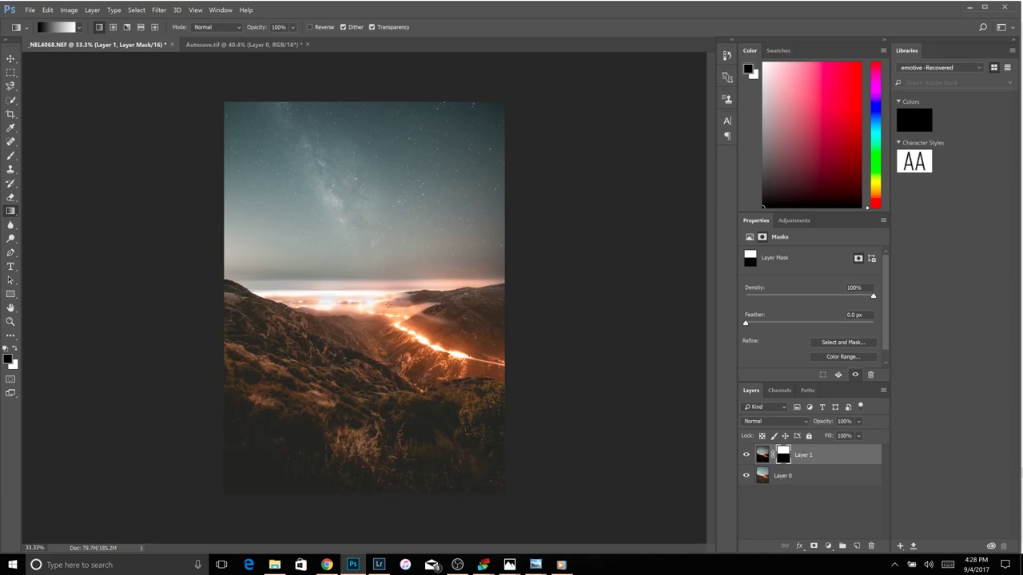
Examine the blend along the horizon and hills up close, and return to the full image.
{"action": "key", "text": "z"}
{"action": "left_click_drag", "start_coordinate": [383, 301], "coordinate": [424, 306]}
{"action": "left_click_drag", "start_coordinate": [523, 308], "coordinate": [540, 328]}
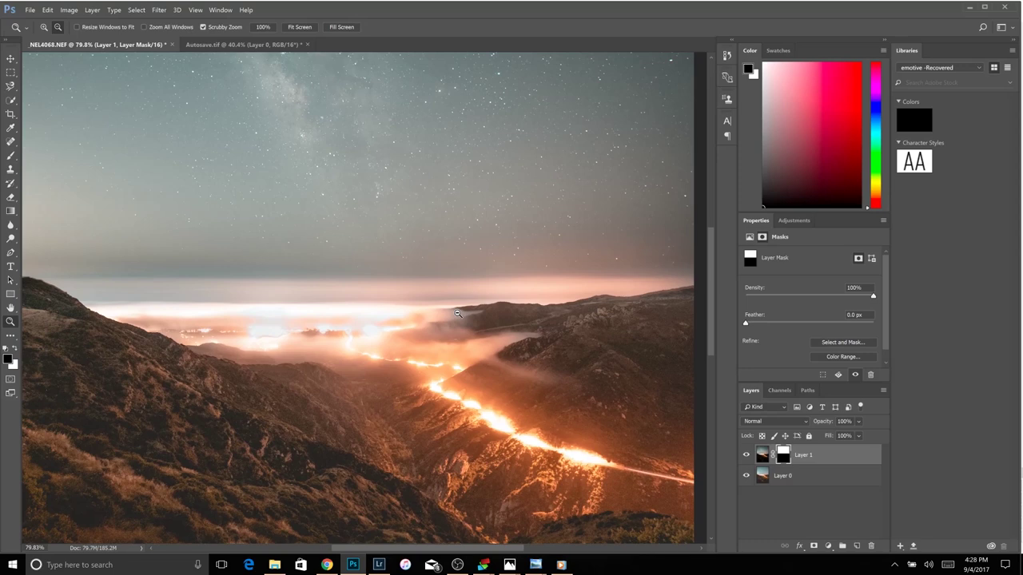
{"action": "left_click", "coordinate": [478, 307], "text": "alt"}
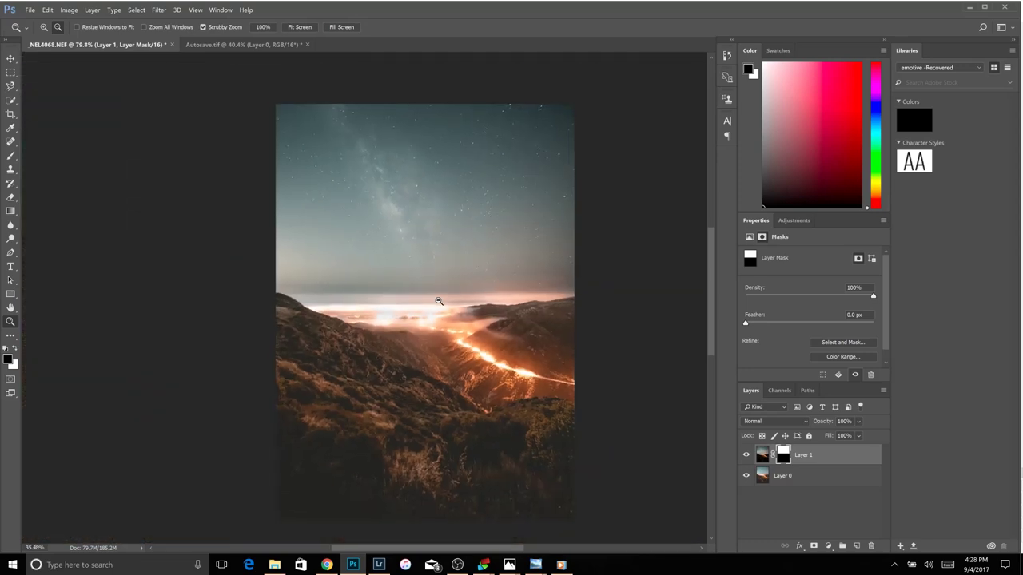
{"action": "left_click_drag", "start_coordinate": [444, 306], "coordinate": [565, 254]}
{"action": "left_click_drag", "start_coordinate": [367, 295], "coordinate": [633, 337]}
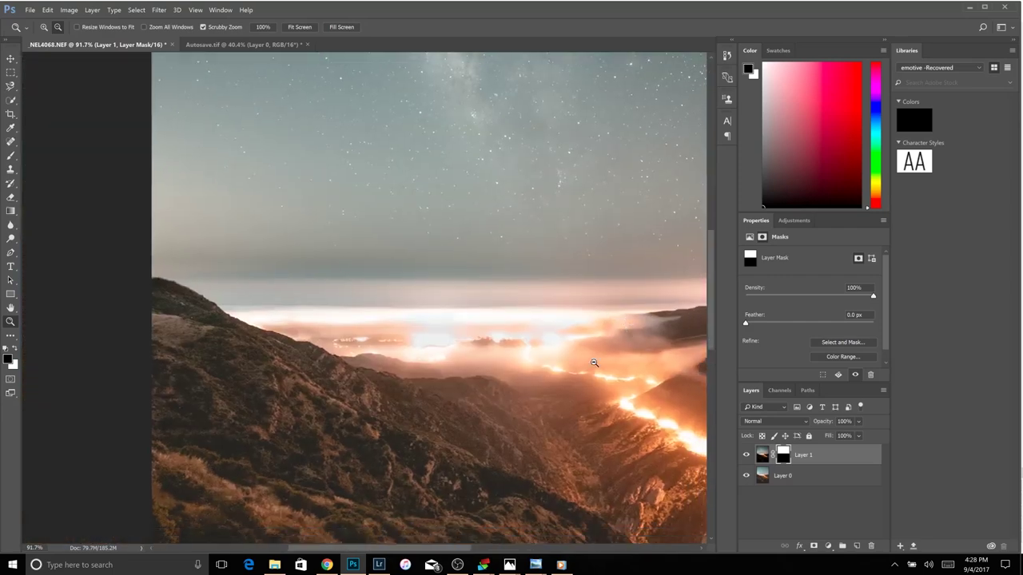
{"action": "left_click_drag", "start_coordinate": [592, 365], "coordinate": [566, 368]}
{"action": "left_click", "coordinate": [300, 27]}
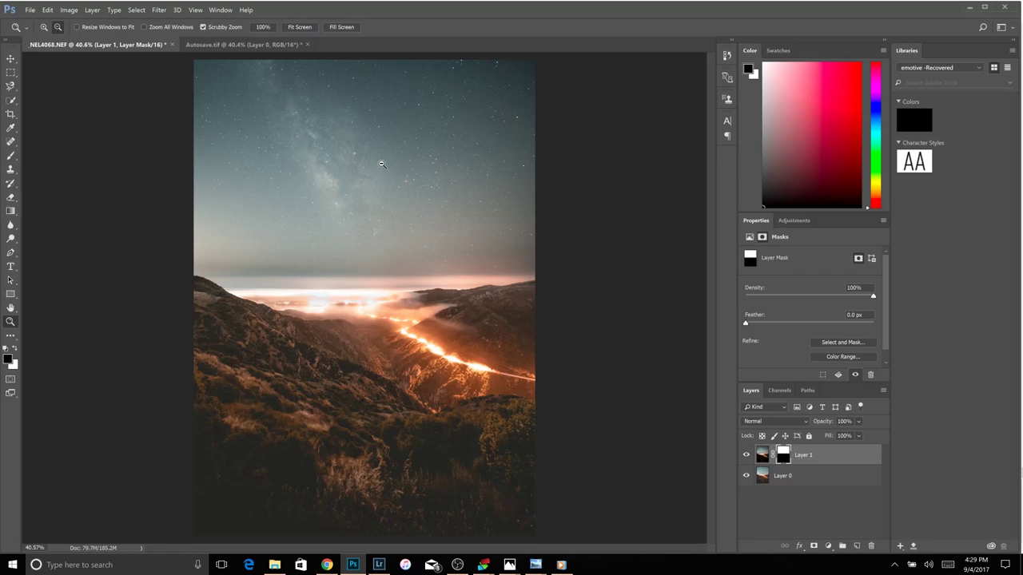
Examine the stars and Milky Way in the blended sky up close for noise, and return to the full image.
{"action": "left_click_drag", "start_coordinate": [388, 180], "coordinate": [432, 240]}
{"action": "left_click_drag", "start_coordinate": [442, 331], "coordinate": [461, 220]}
{"action": "scroll", "coordinate": [461, 220], "scroll_direction": "down", "scroll_amount": 5}
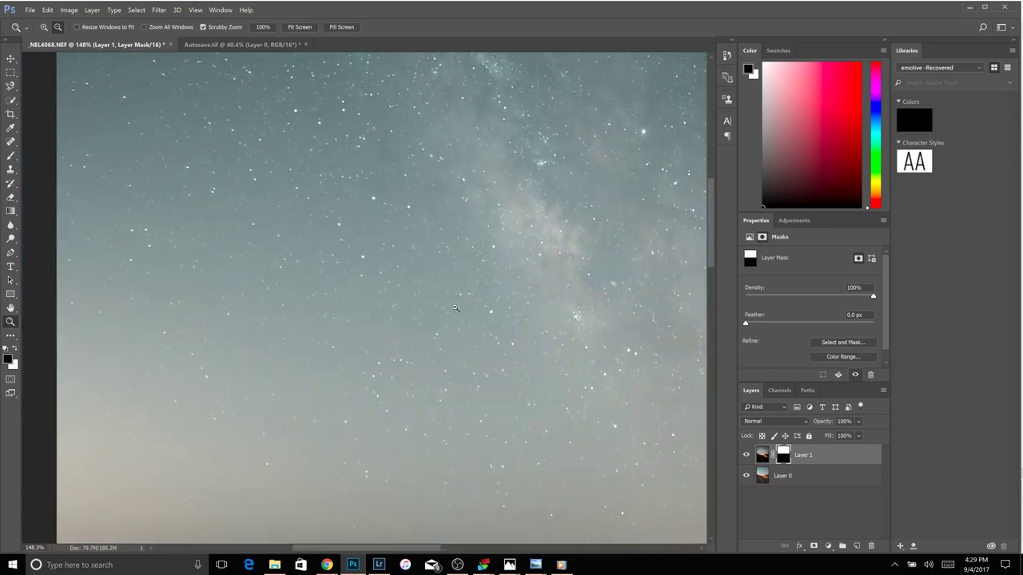
{"action": "scroll", "coordinate": [560, 472], "scroll_direction": "up", "scroll_amount": 1}
{"action": "scroll", "coordinate": [491, 410], "scroll_direction": "up", "scroll_amount": 2}
{"action": "left_click_drag", "start_coordinate": [490, 411], "coordinate": [377, 434]}
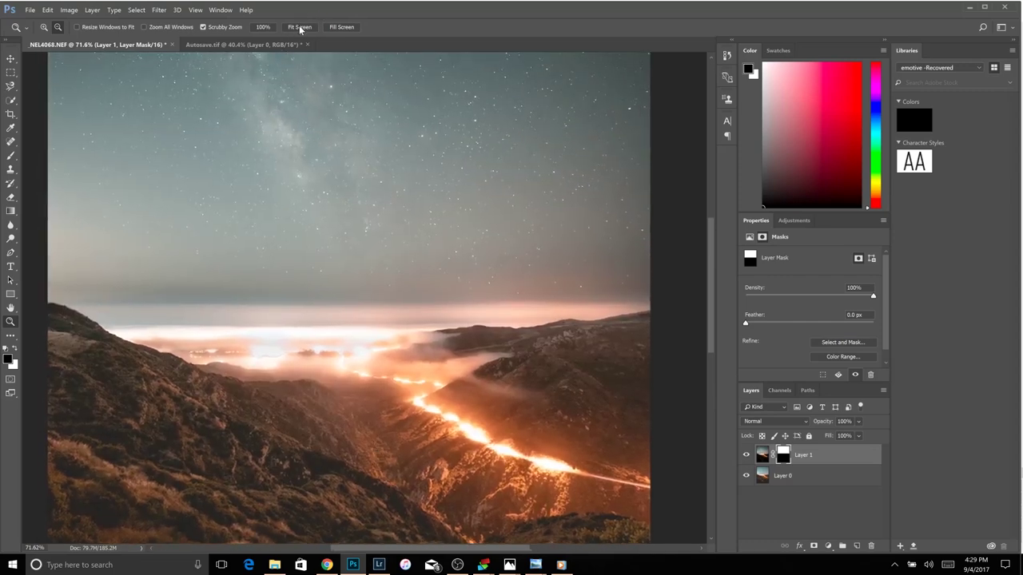
{"action": "left_click", "coordinate": [300, 28]}
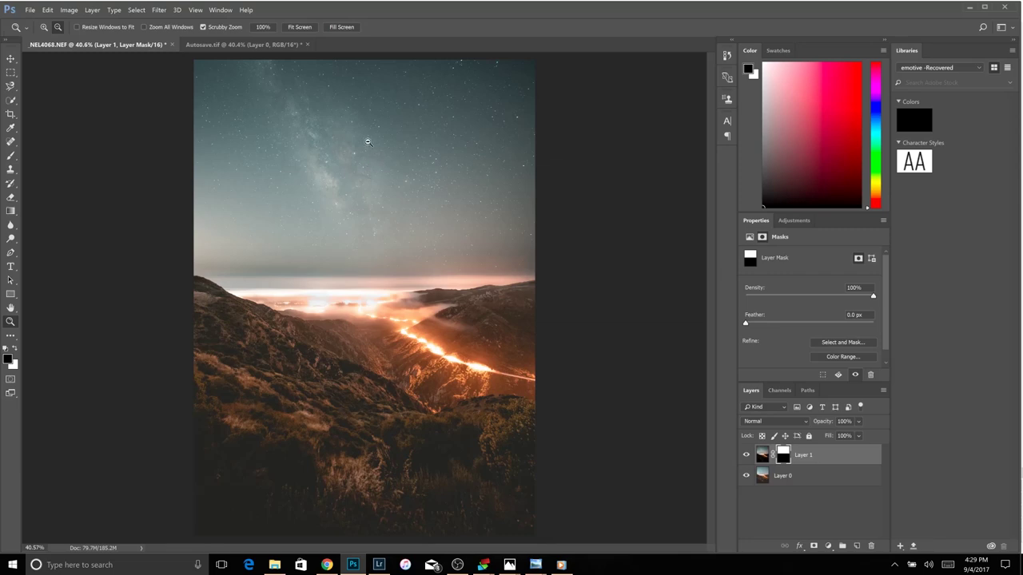
{"action": "left_click_drag", "start_coordinate": [360, 151], "coordinate": [403, 163]}
{"action": "left_click_drag", "start_coordinate": [416, 279], "coordinate": [428, 375]}
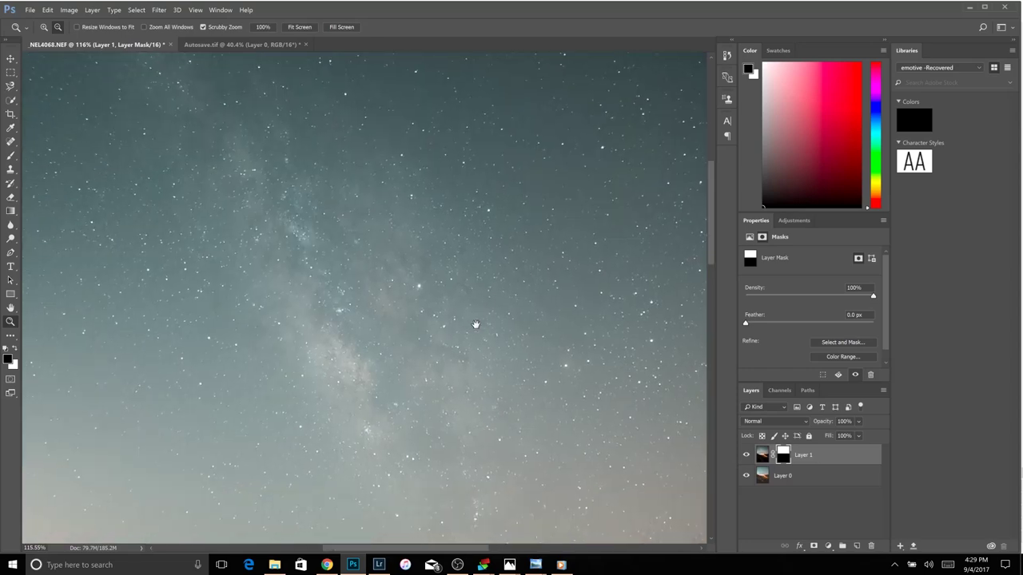
{"action": "left_click", "coordinate": [302, 28]}
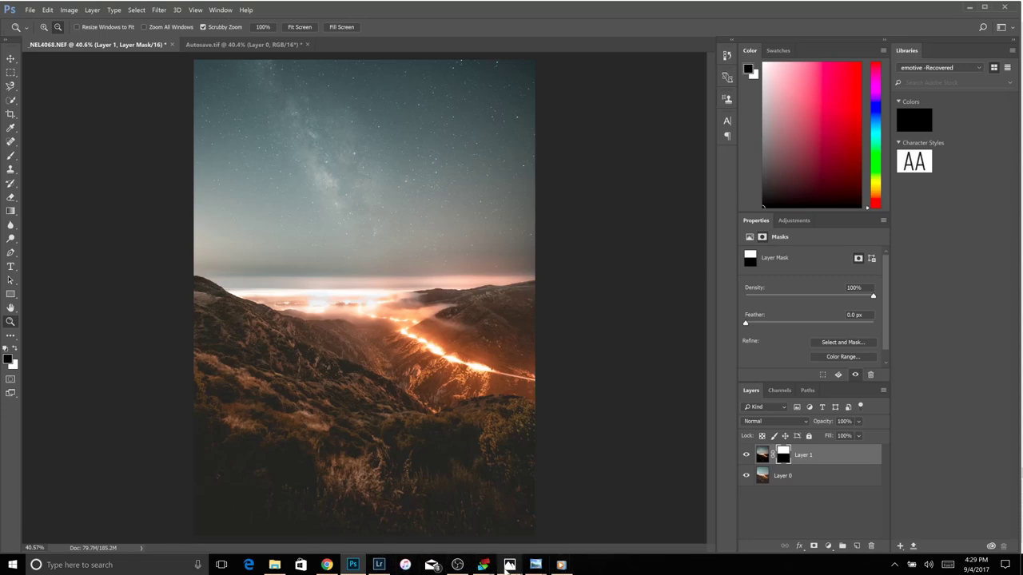
Switch to the Photos app and compare the tent photo _NEL3988.jpg with the composite Autosave-2.jpg, paying attention to noise in the skies.
{"action": "mouse_move", "coordinate": [507, 568]}
{"action": "left_click", "coordinate": [336, 520]}
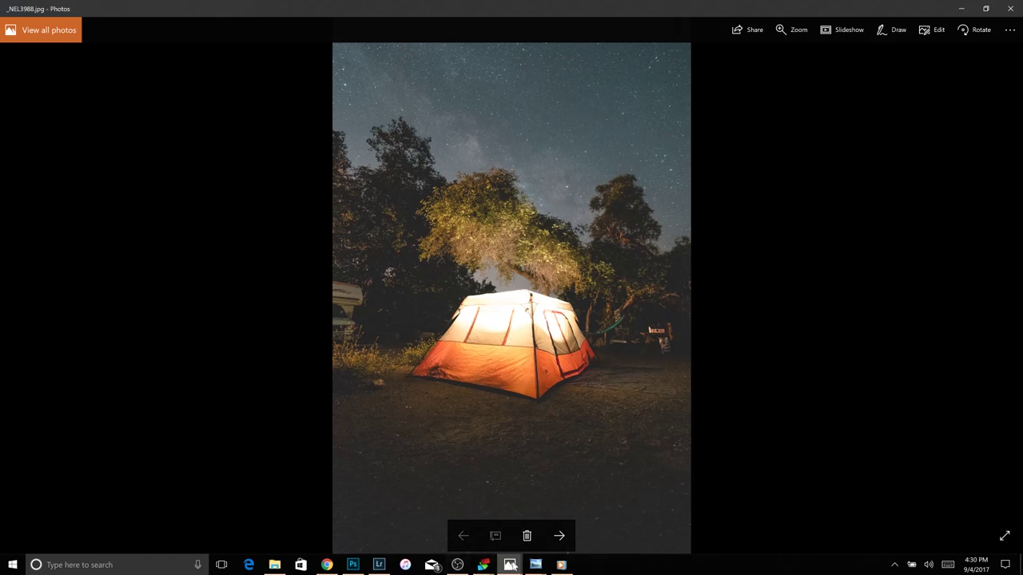
{"action": "mouse_move", "coordinate": [510, 564]}
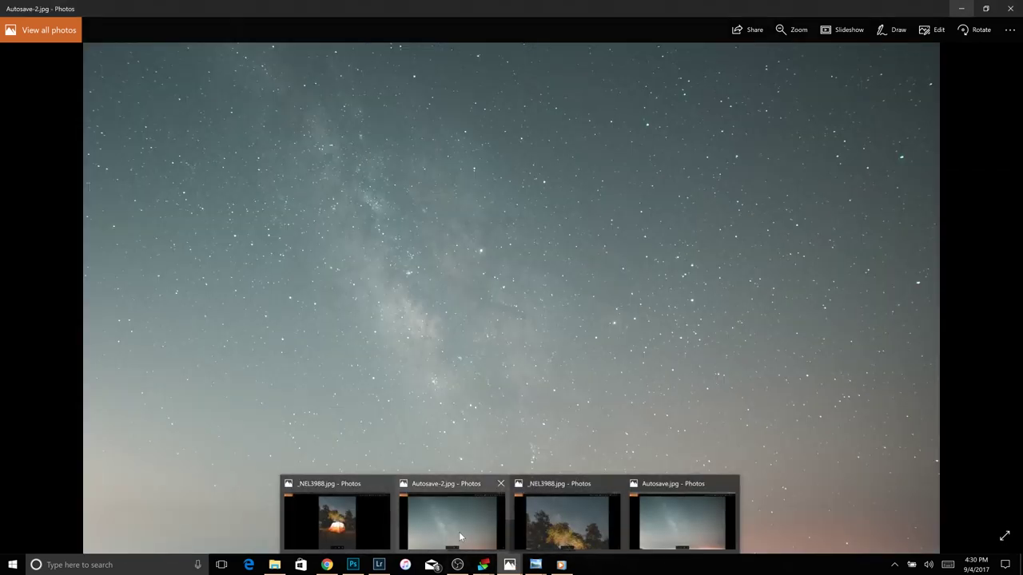
{"action": "left_click", "coordinate": [470, 539]}
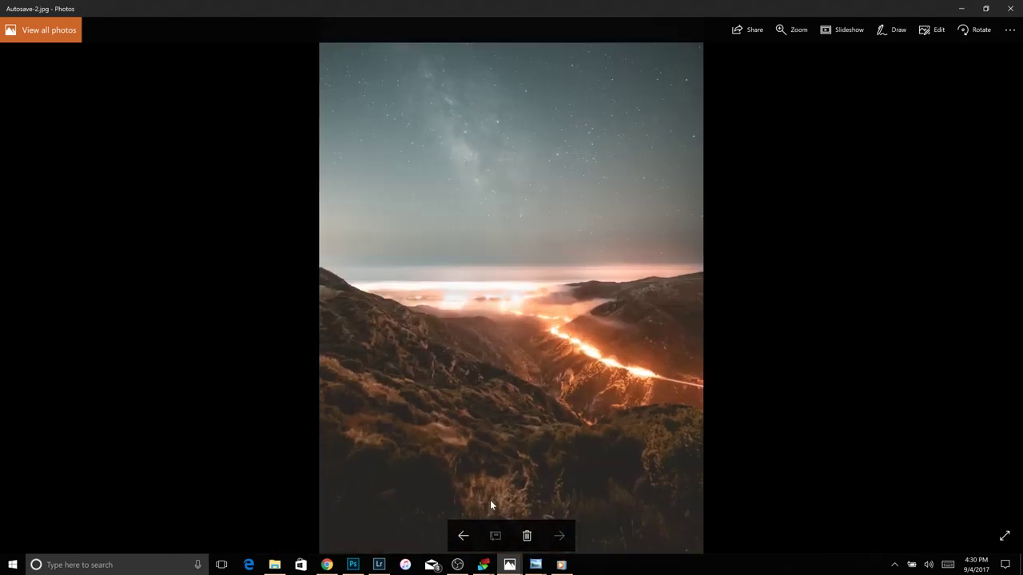
{"action": "mouse_move", "coordinate": [510, 564]}
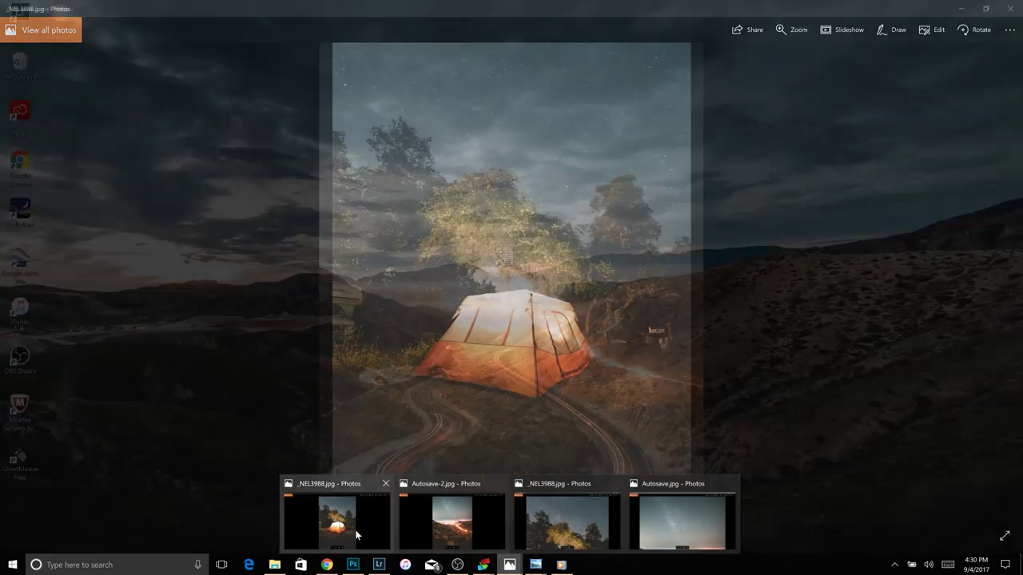
{"action": "left_click", "coordinate": [354, 530]}
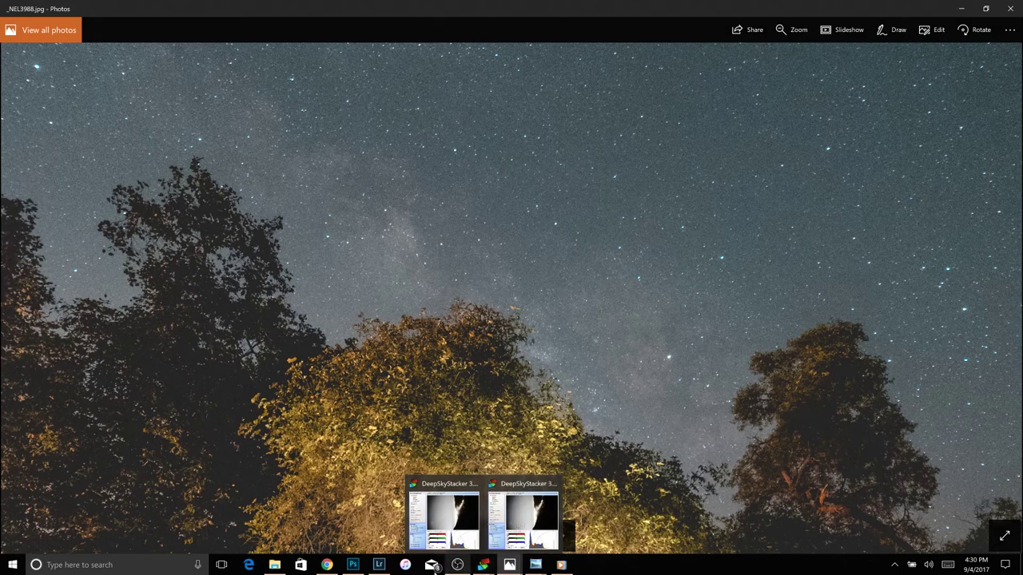
{"action": "mouse_move", "coordinate": [509, 565]}
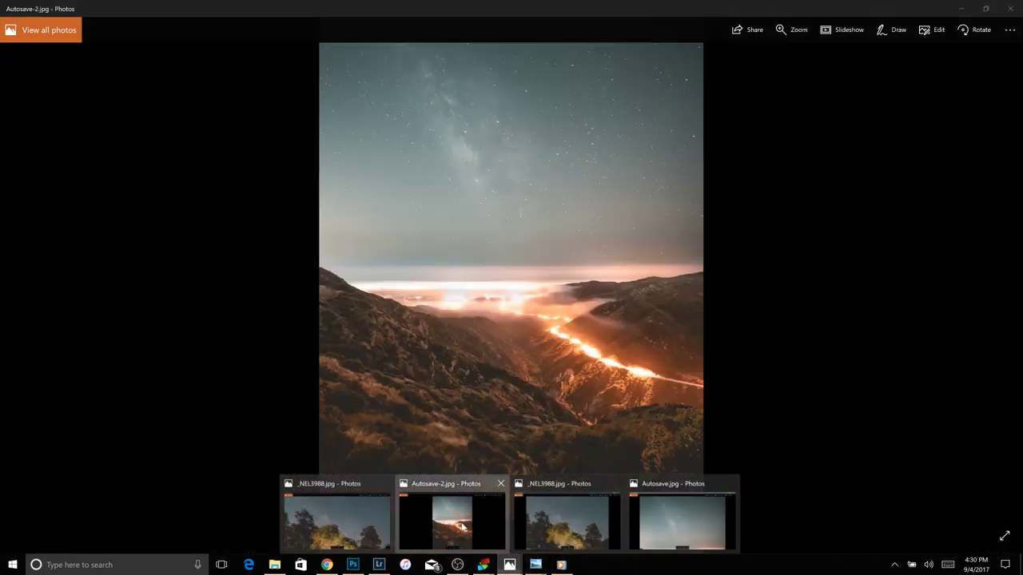
{"action": "left_click", "coordinate": [462, 528]}
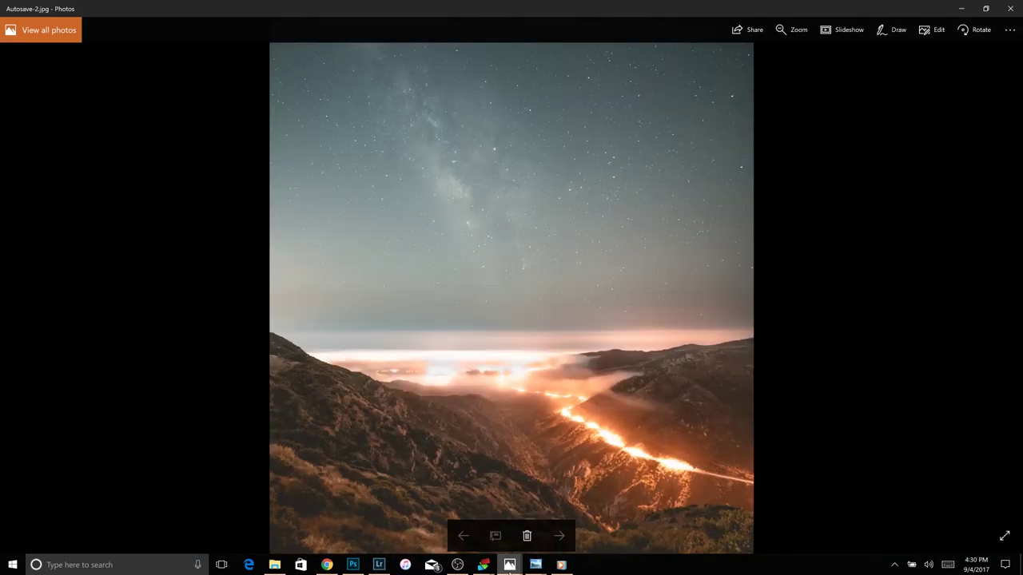
{"action": "mouse_move", "coordinate": [509, 567]}
{"action": "left_click", "coordinate": [382, 534]}
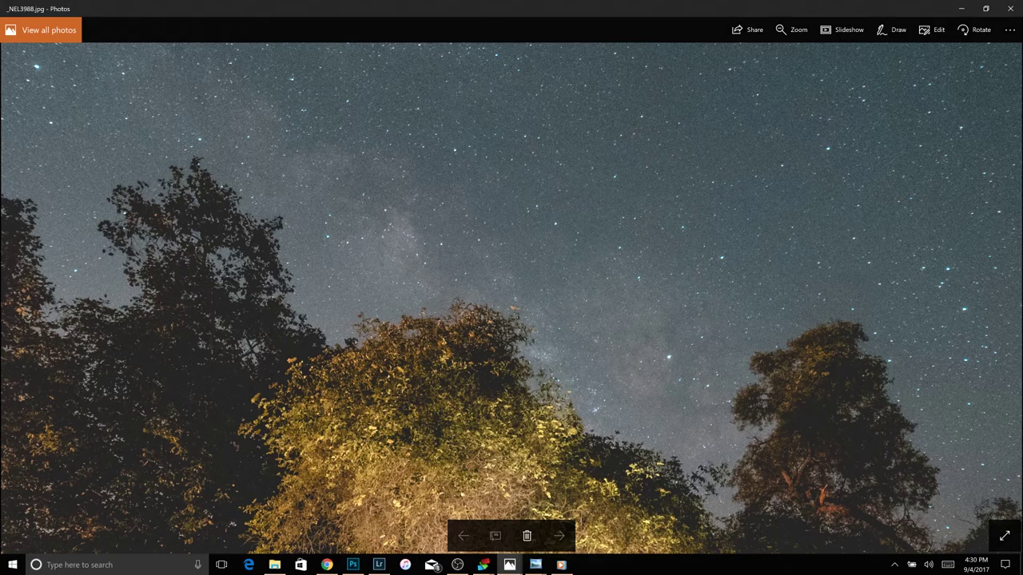
View the whole tent photo _NEL3988.jpg in full screen, and minimize the Photos window.
{"action": "left_click", "coordinate": [1005, 536]}
{"action": "key", "text": "Right"}
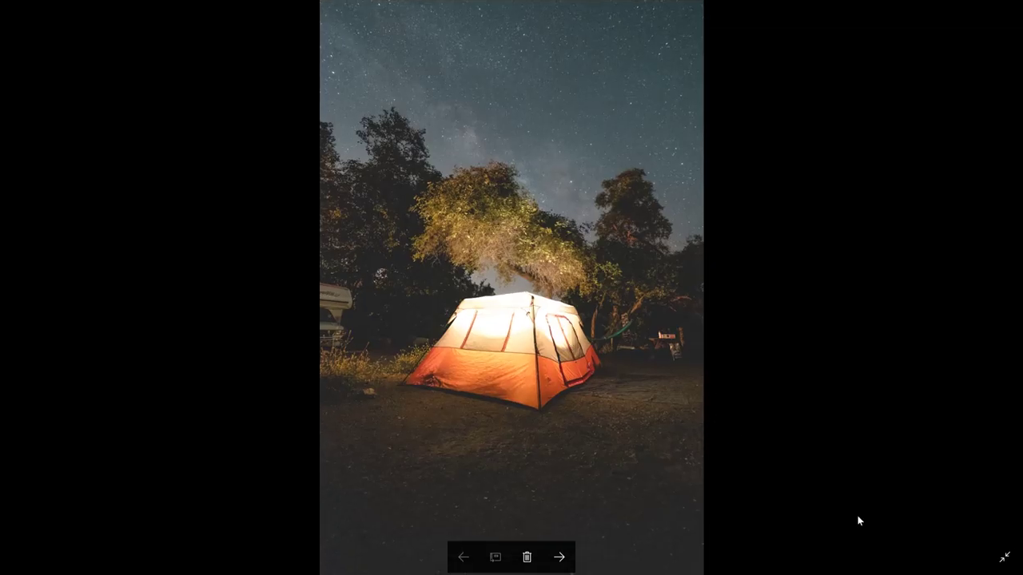
{"action": "left_click", "coordinate": [1005, 557]}
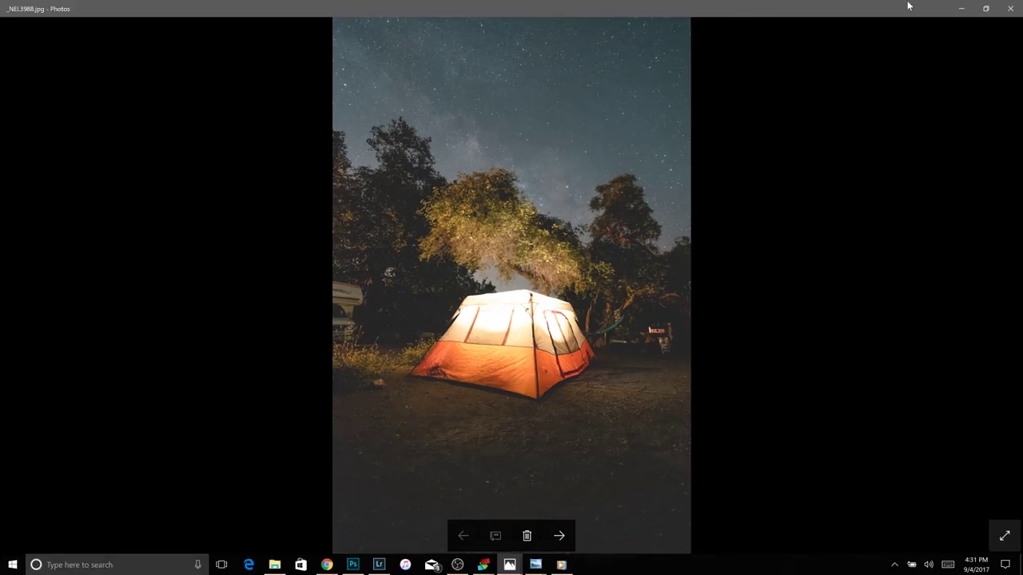
{"action": "left_click", "coordinate": [960, 8]}
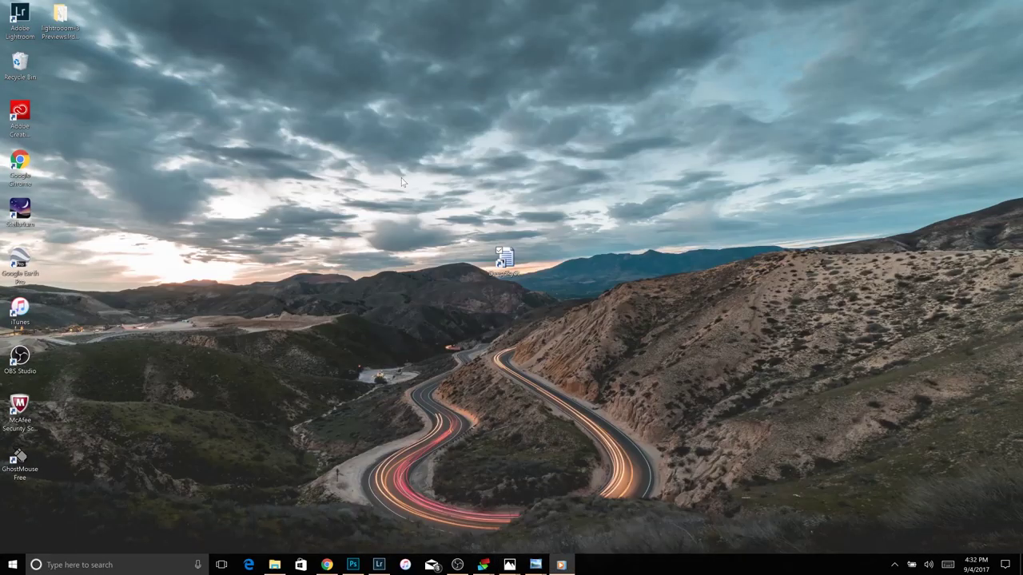